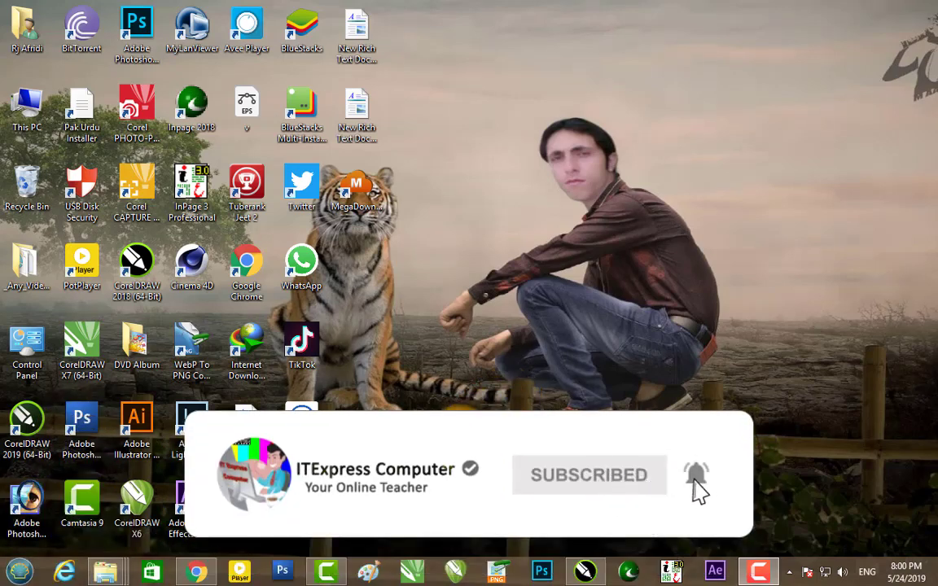
Restore the ITExpress Computer YouTube Videos page and scroll through its uploads.
left_click(194, 573)
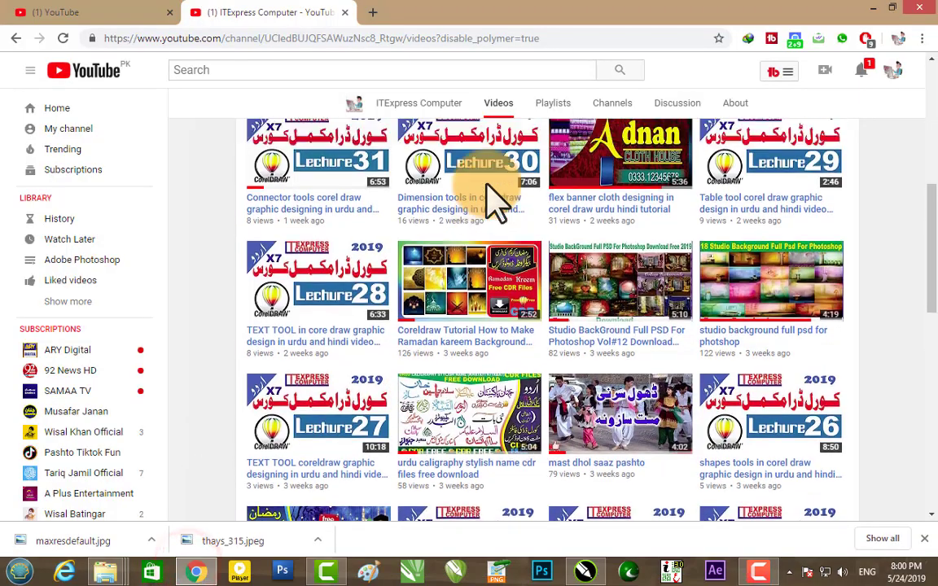
scroll(496, 204, "up", 5)
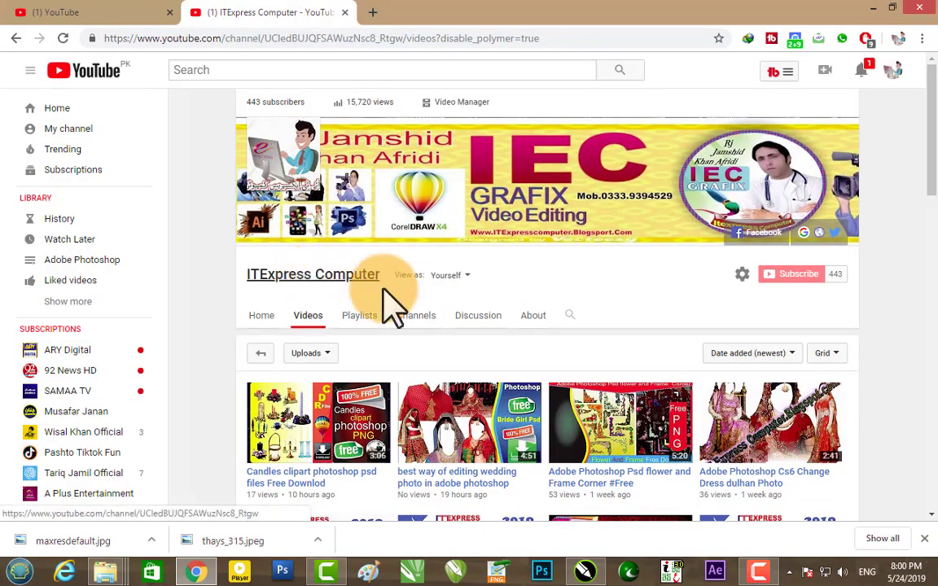
scroll(366, 464, "down", 1)
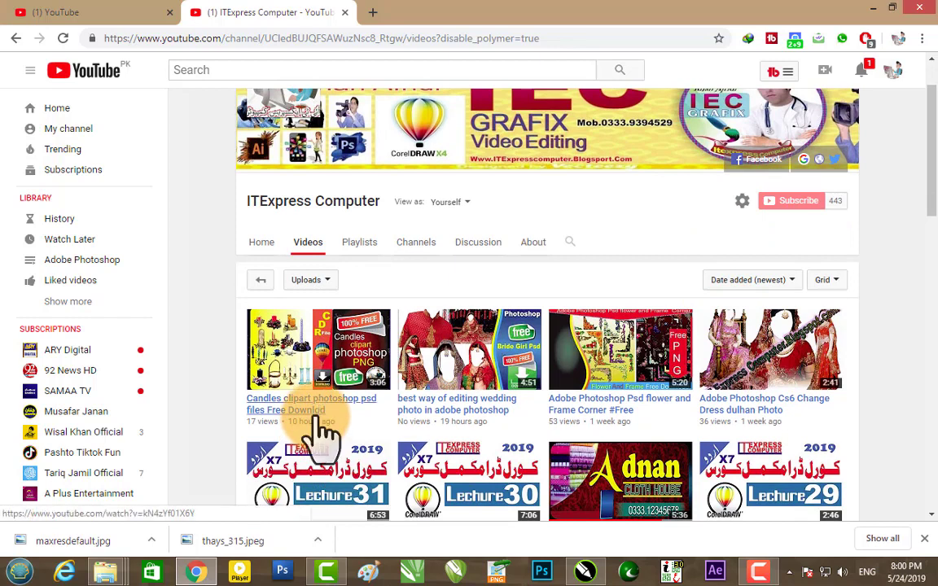
scroll(317, 423, "down", 1)
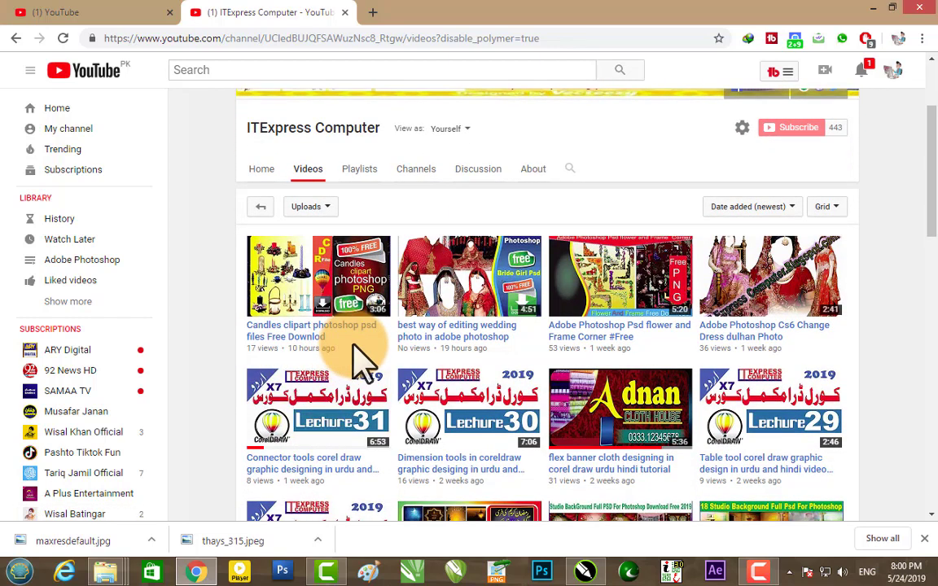
scroll(358, 358, "down", 1)
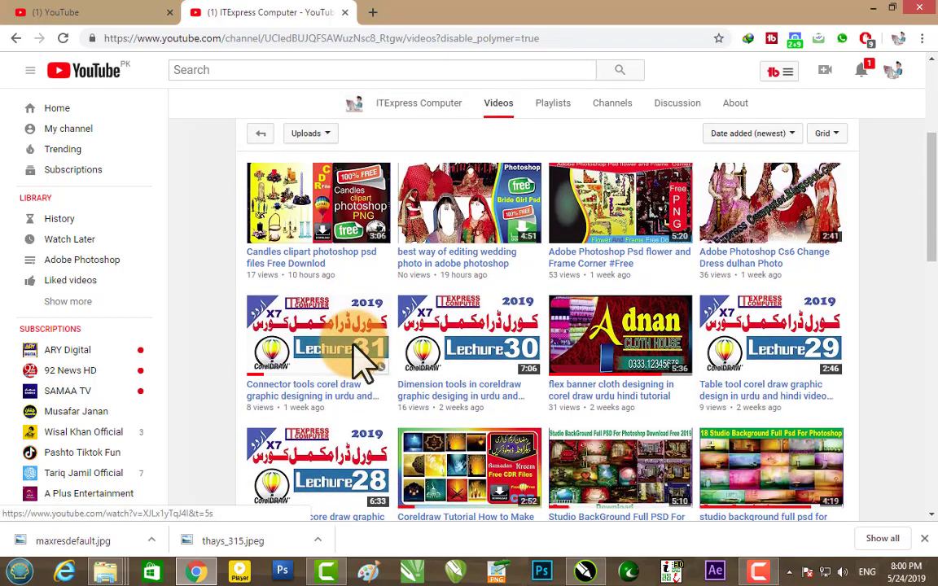
scroll(358, 358, "up", 2)
scroll(358, 358, "up", 1)
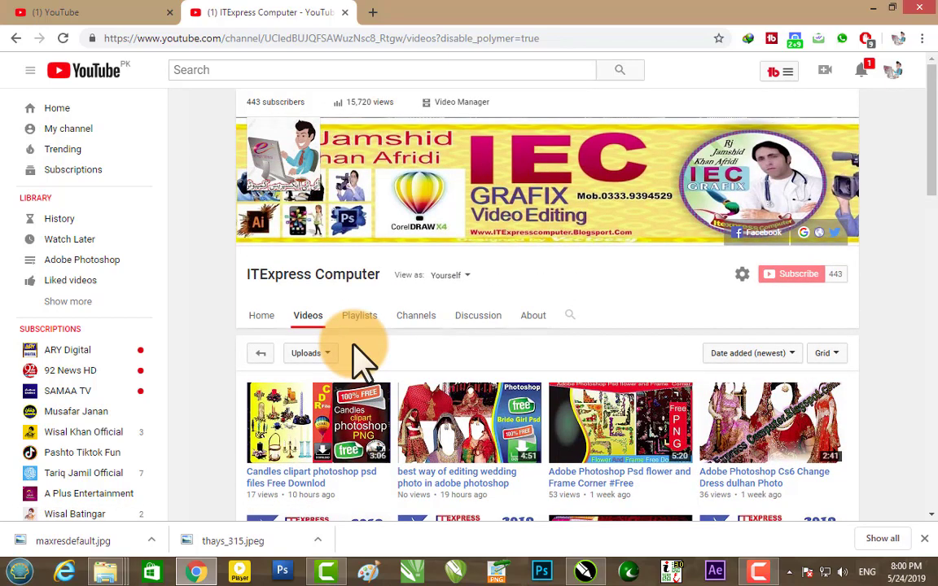
scroll(438, 347, "down", 1)
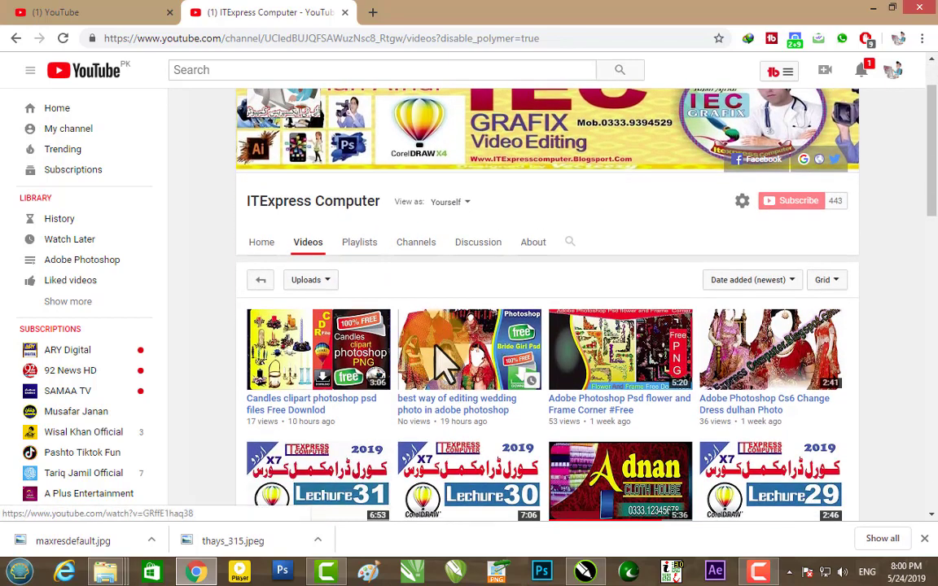
scroll(810, 244, "up", 1)
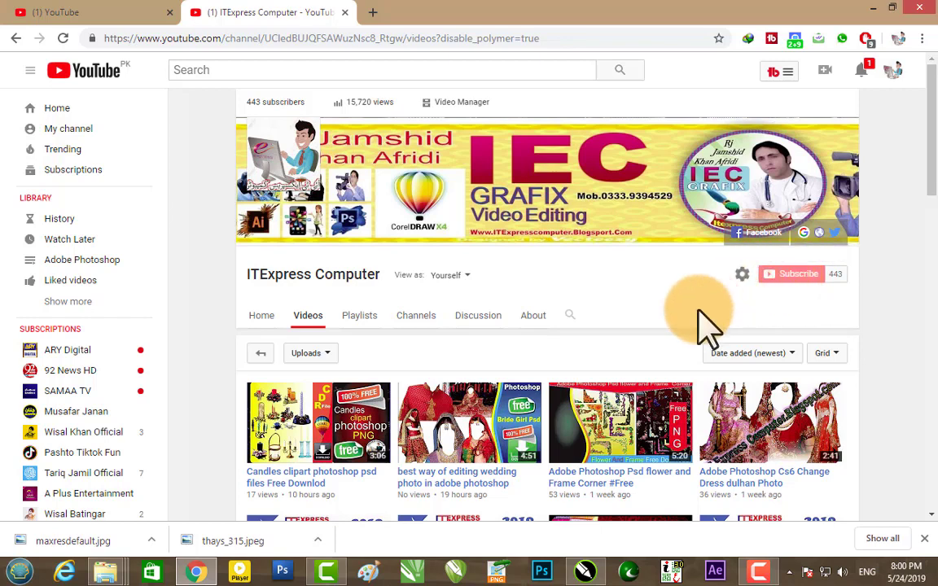
Open DVD Album > 3 > ramadan background png clipart > Ramadan Png Clipart in File Explorer.
left_click(869, 10)
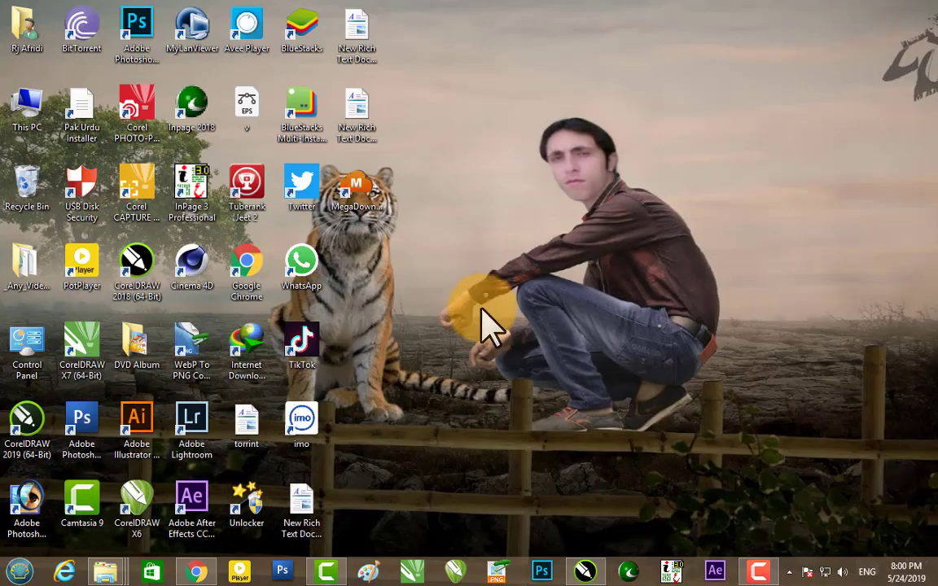
left_click(108, 572)
left_click(391, 509)
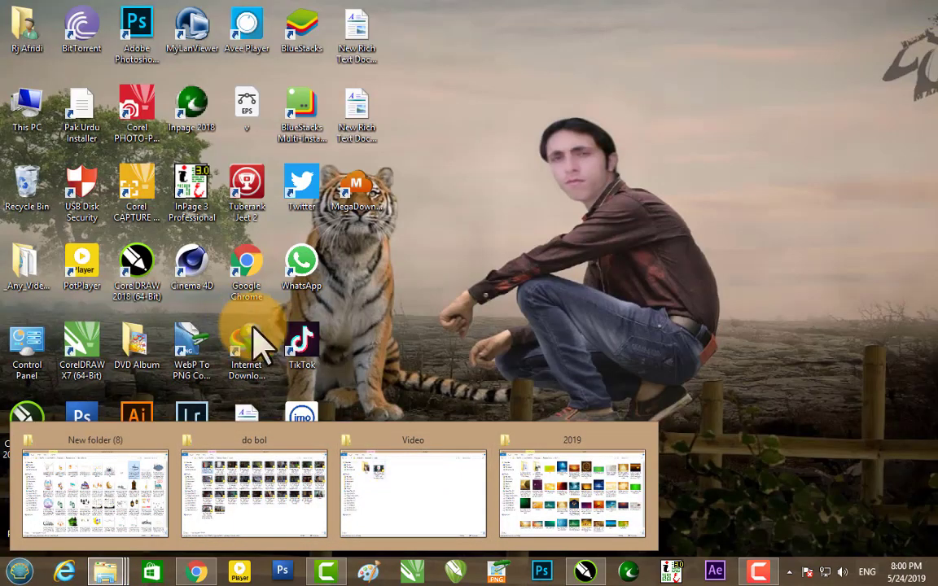
left_click(433, 313)
double_click(131, 346)
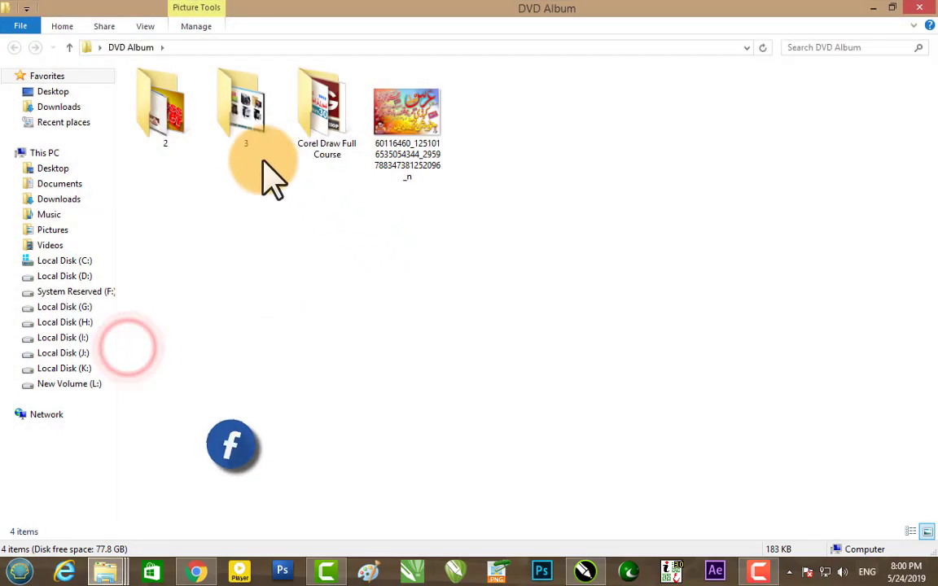
left_click(249, 146)
double_click(249, 147)
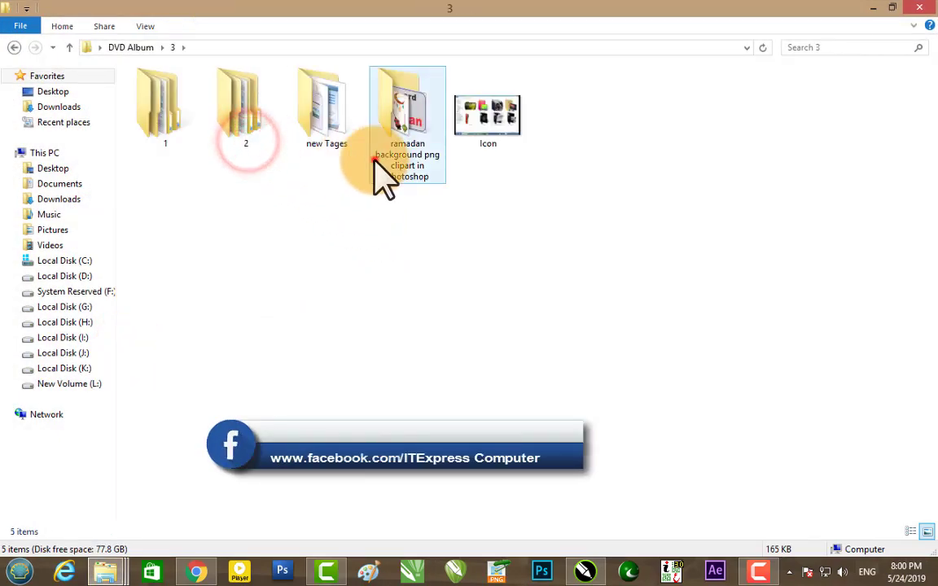
double_click(377, 163)
double_click(203, 163)
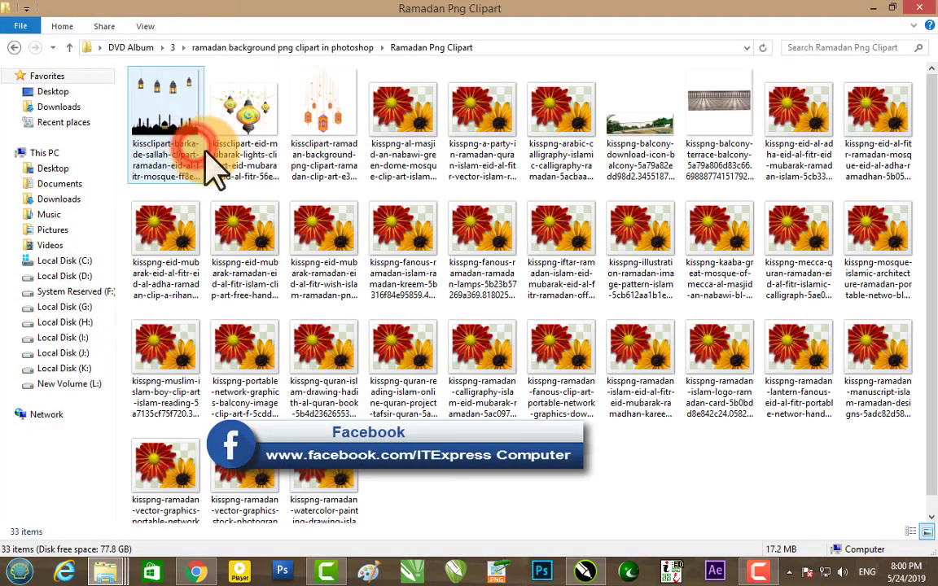
Preview the hanging lanterns clipart image in Photo Viewer, then close it.
scroll(269, 187, "down", 1)
scroll(264, 188, "up", 1)
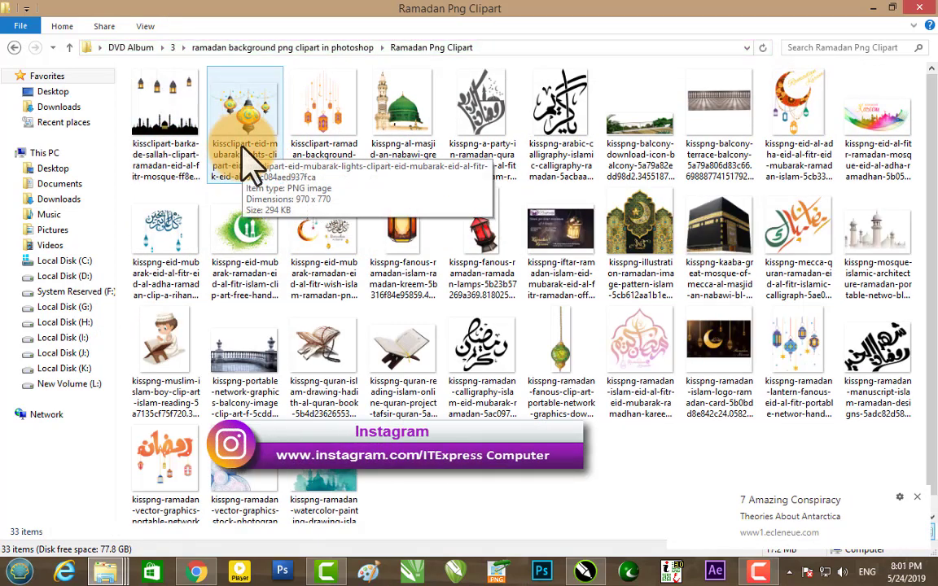
double_click(252, 163)
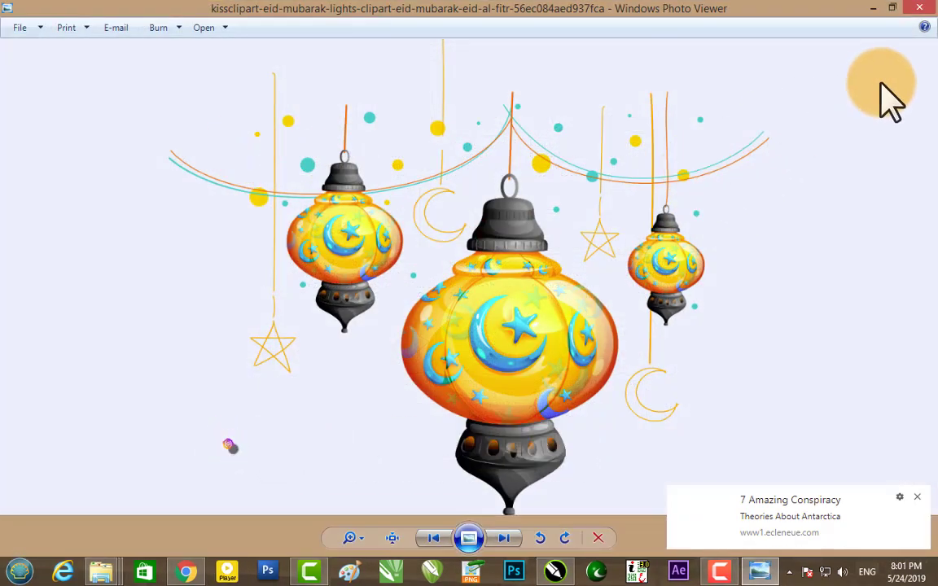
left_click(916, 10)
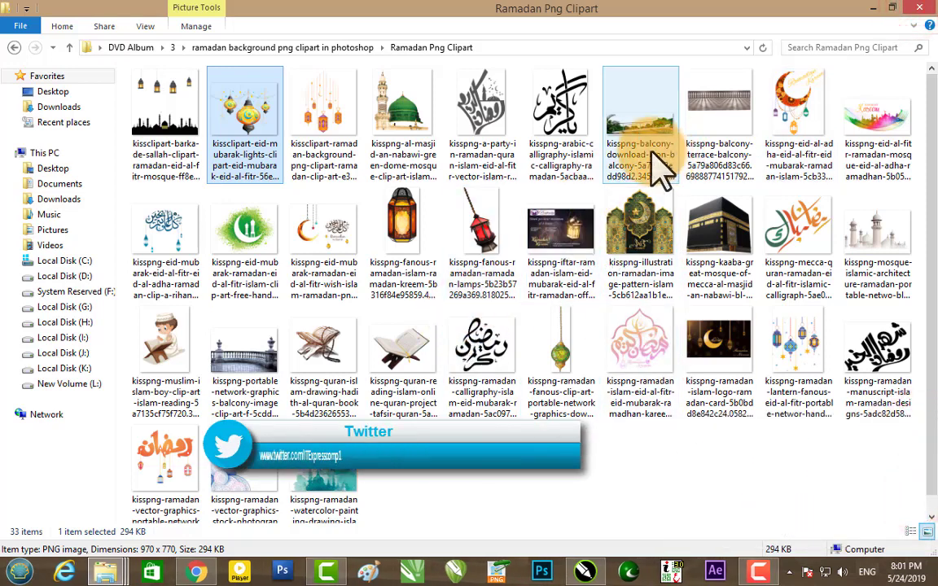
Switch to the 2019 wallpaper folder and preview the golden flower maxresdefault (3) image.
left_click(870, 8)
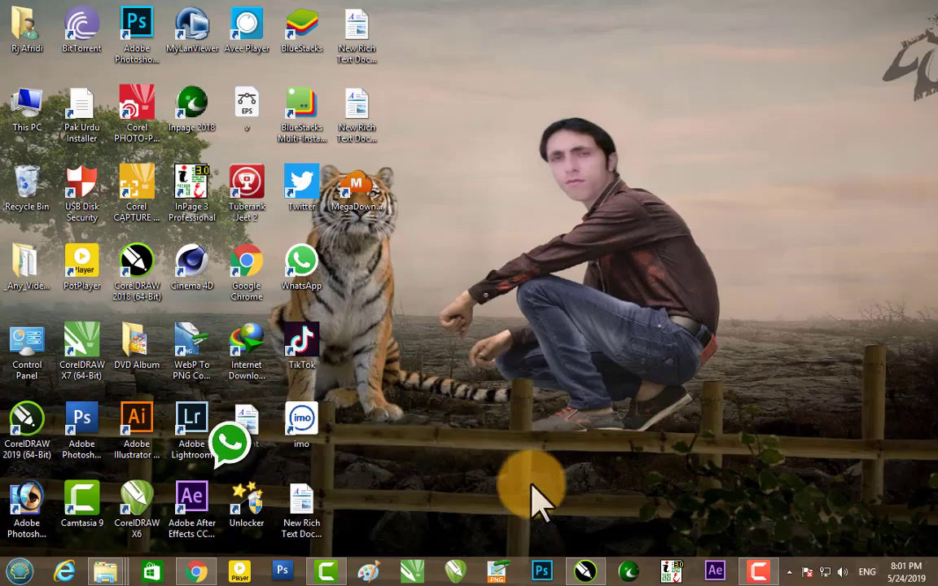
mouse_move(105, 572)
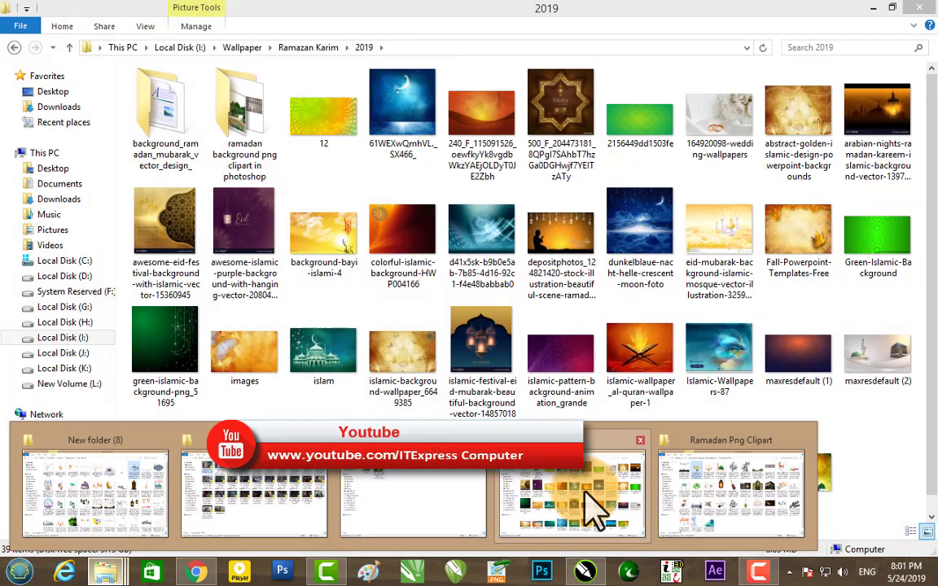
left_click(516, 461)
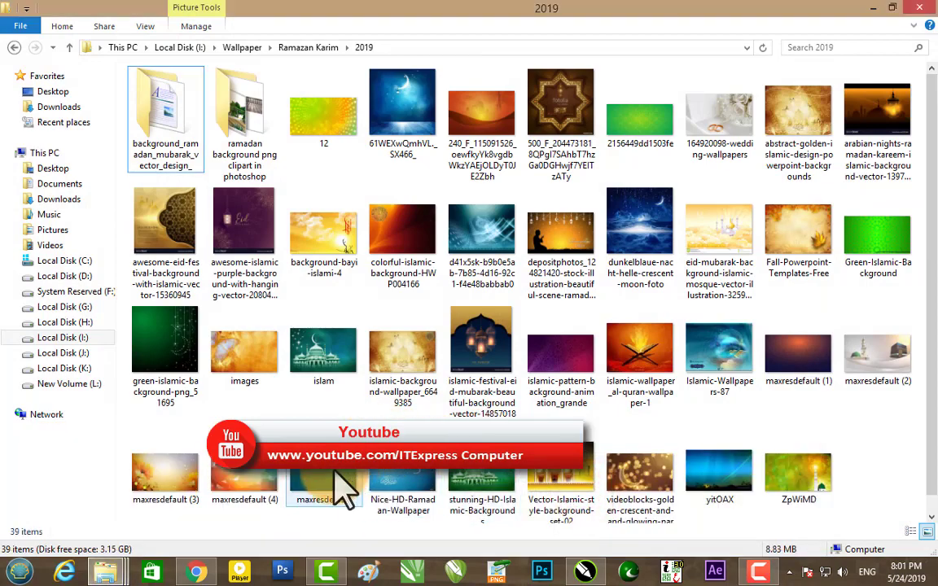
double_click(183, 487)
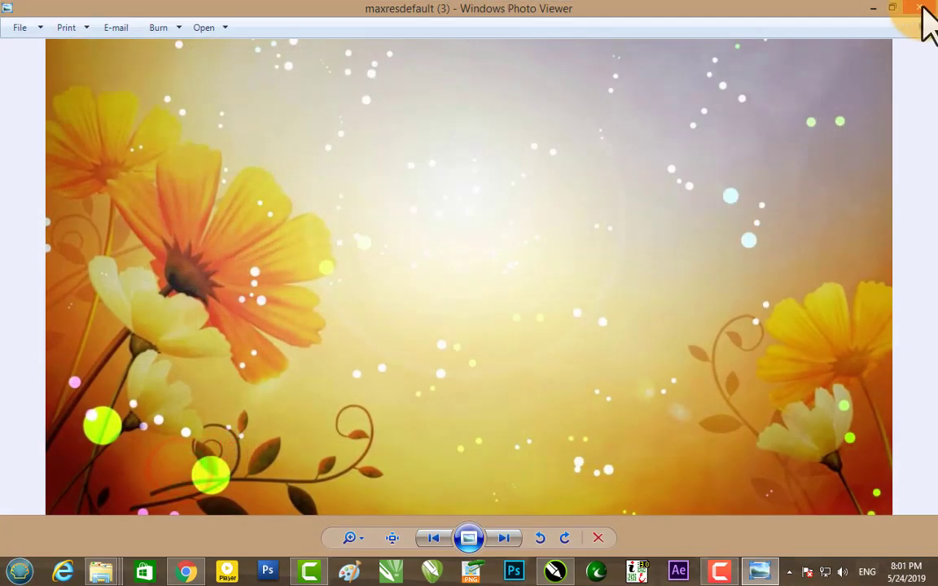
left_click(924, 8)
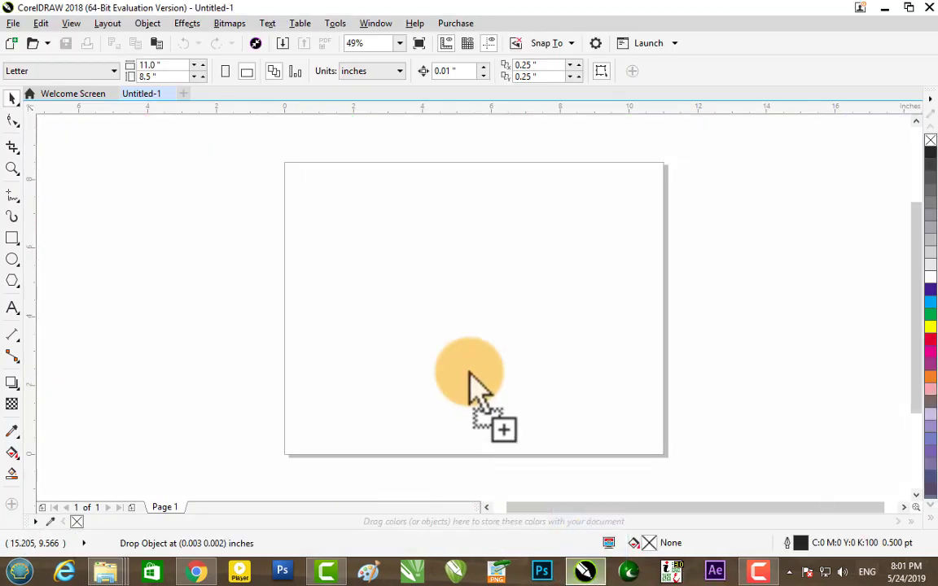
Drop the golden flower background maxresdefault (3) onto the CorelDRAW page.
left_click_drag(415, 509, 461, 368)
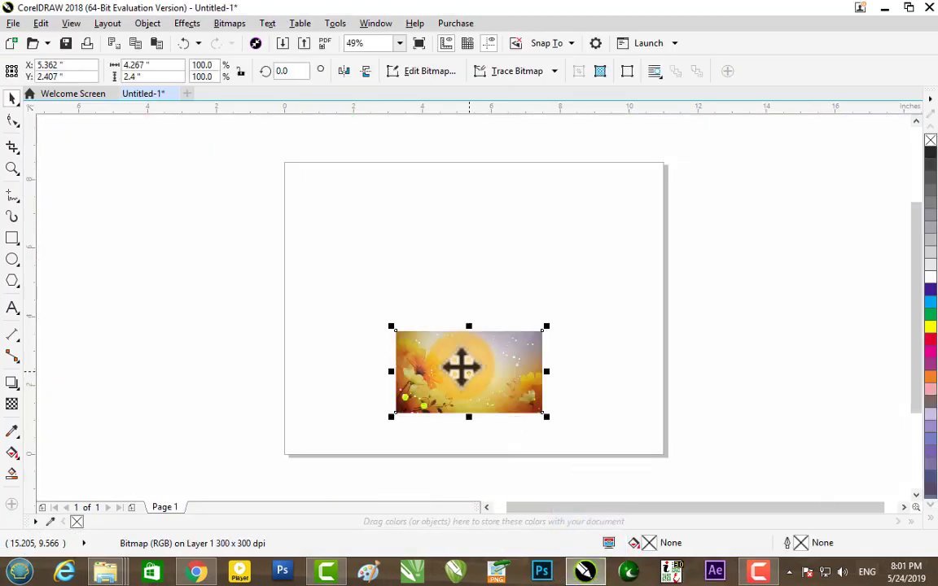
scroll(496, 371, "up", 3)
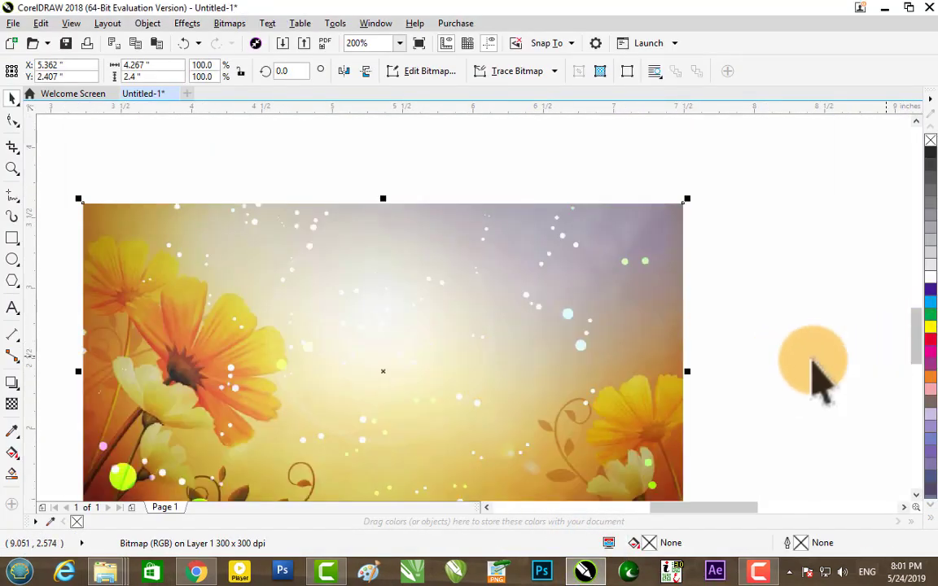
scroll(639, 362, "down", 2)
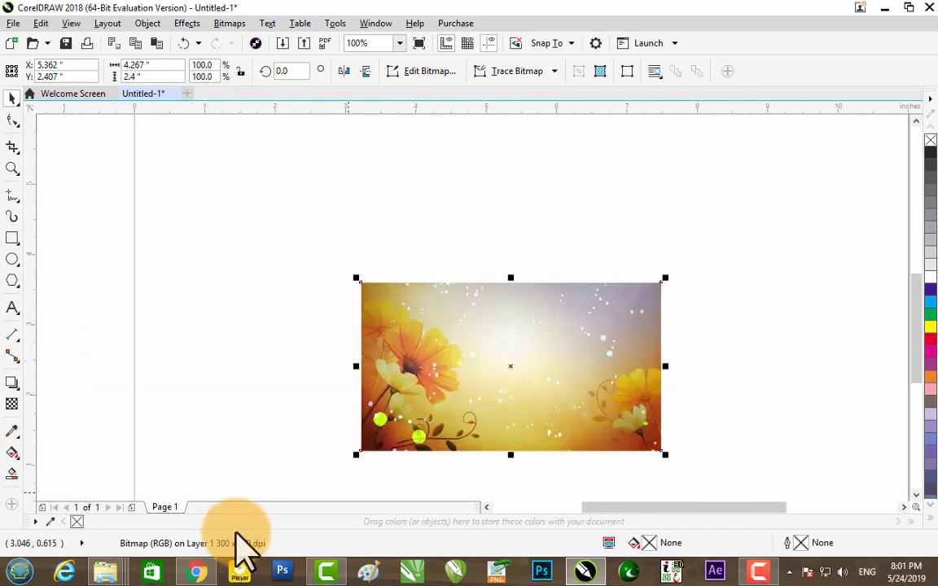
Import the hanging lanterns PNG from the Ramadan Png Clipart folder into CorelDRAW.
left_click(114, 568)
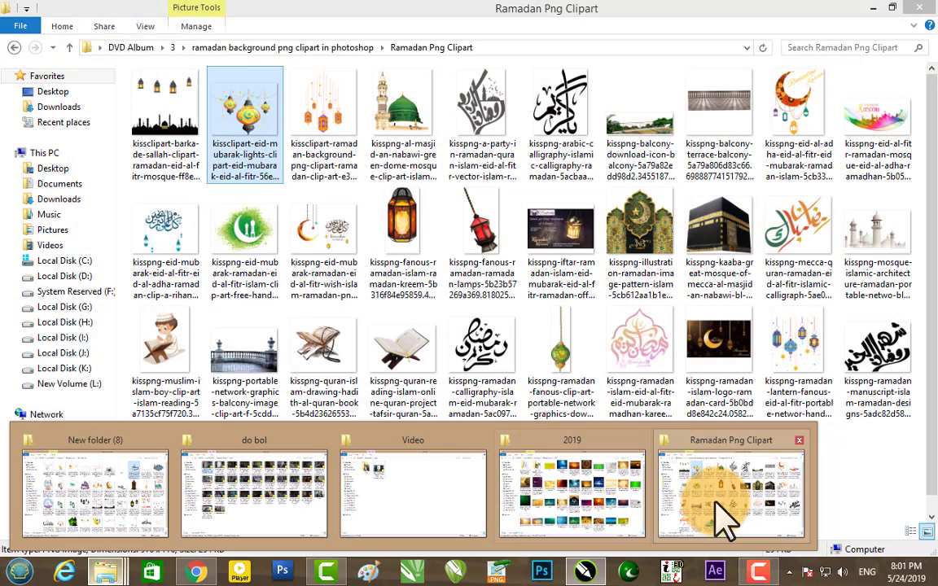
left_click(716, 503)
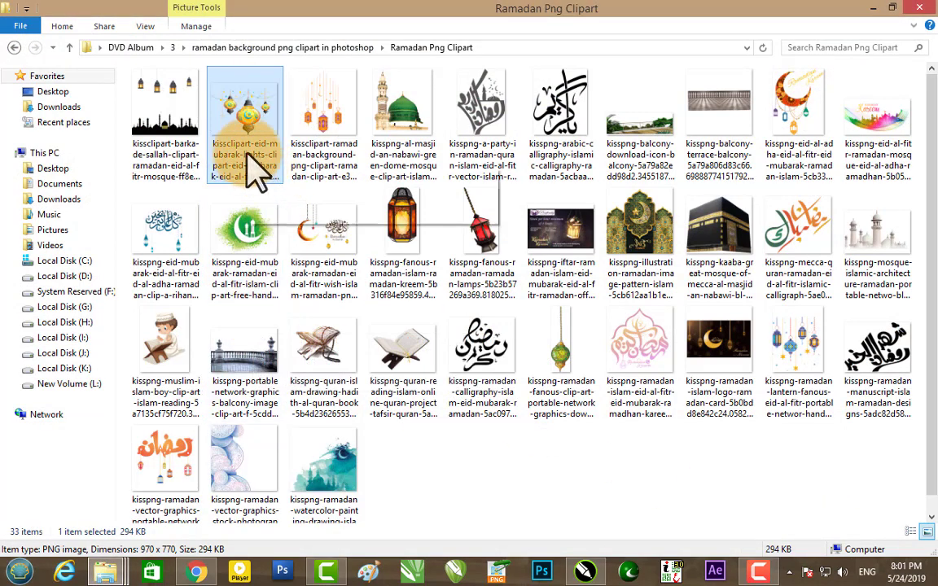
mouse_move(245, 154)
left_mouse_down()
mouse_move(421, 455)
mouse_move(376, 363)
mouse_move(307, 326)
left_mouse_up()
scroll(324, 322, "down", 2)
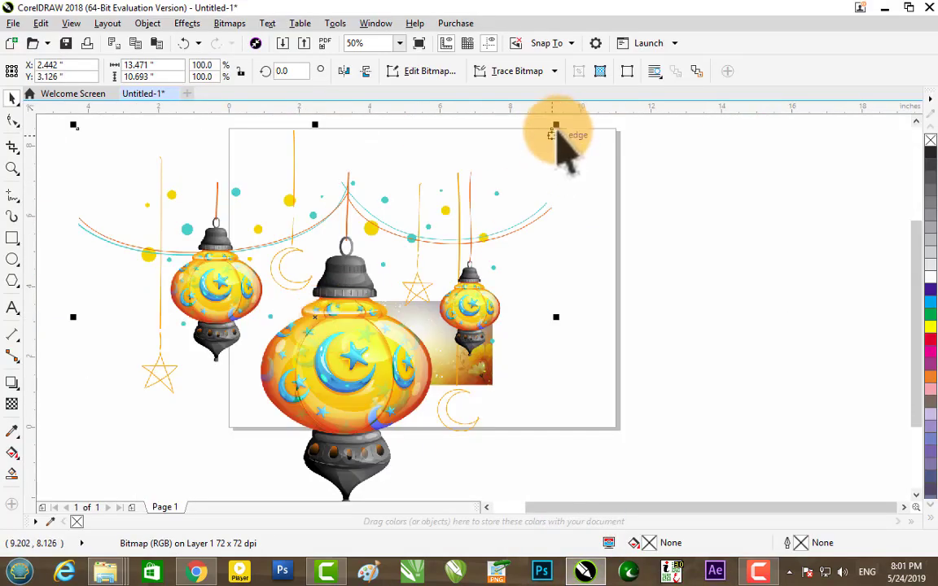
Shrink the lanterns and place them at the top centre of the flower background.
left_click_drag(556, 124, 369, 273)
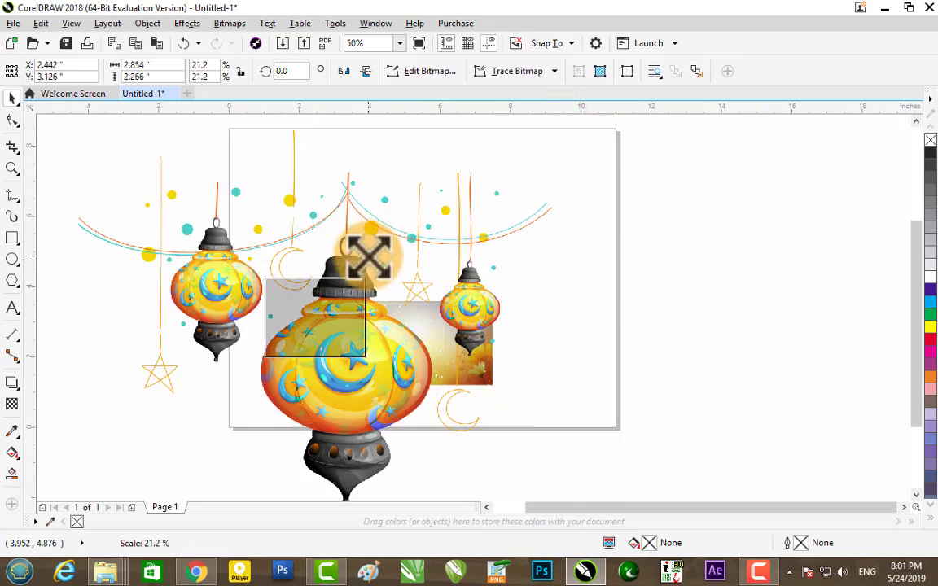
left_click_drag(324, 316, 419, 345)
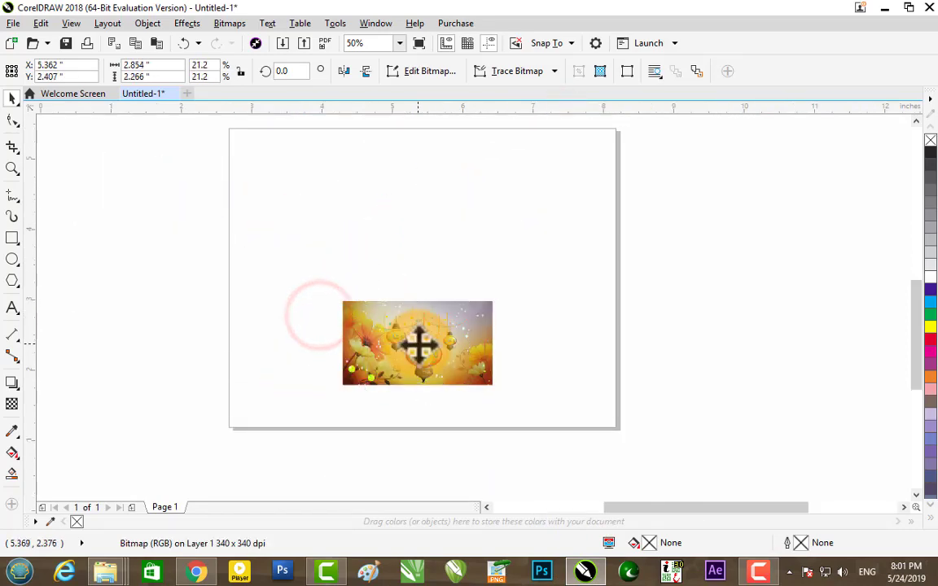
scroll(417, 346, "up", 4)
left_click_drag(624, 174, 509, 265)
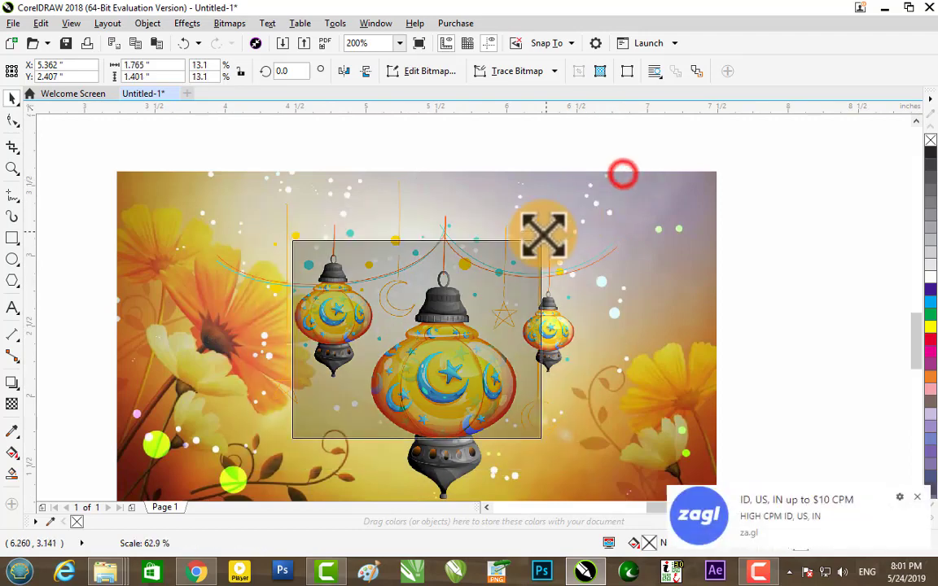
mouse_move(433, 329)
left_mouse_down()
mouse_move(411, 268)
mouse_move(420, 247)
left_mouse_up()
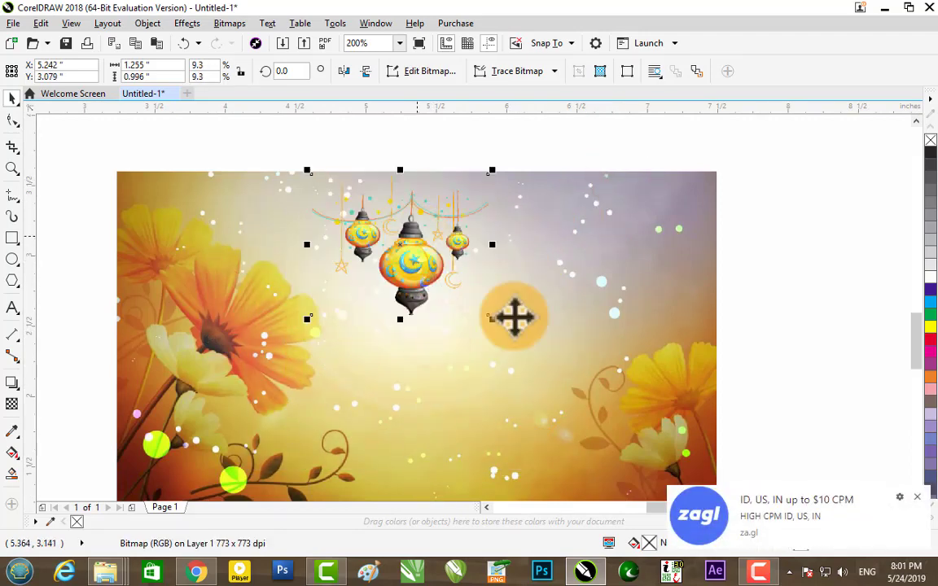
left_click(920, 495)
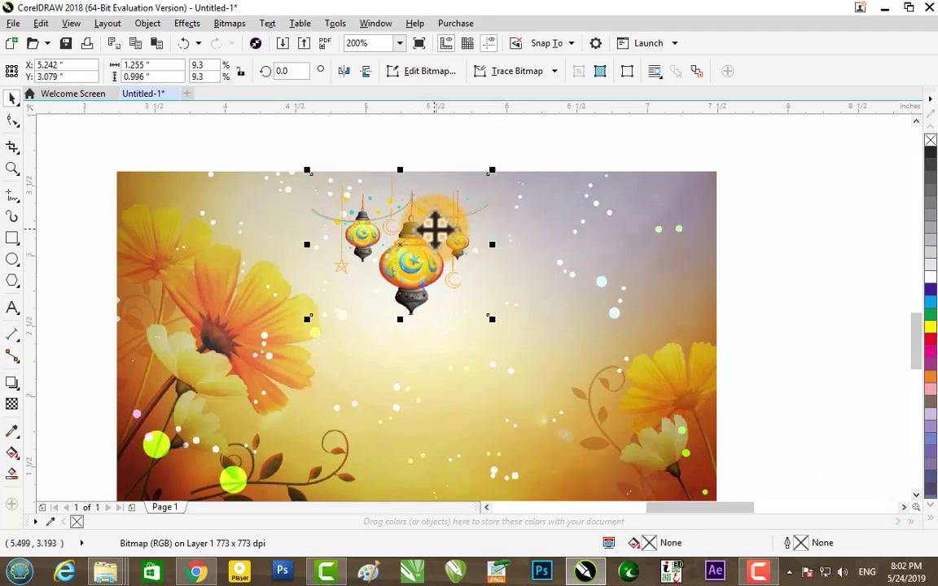
scroll(407, 236, "down", 2)
left_click(661, 266)
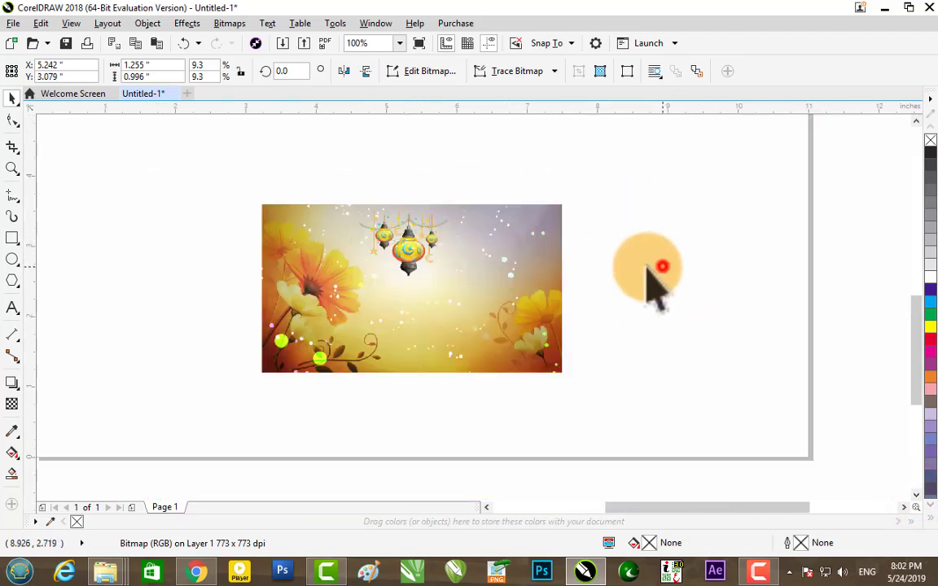
left_click(547, 267)
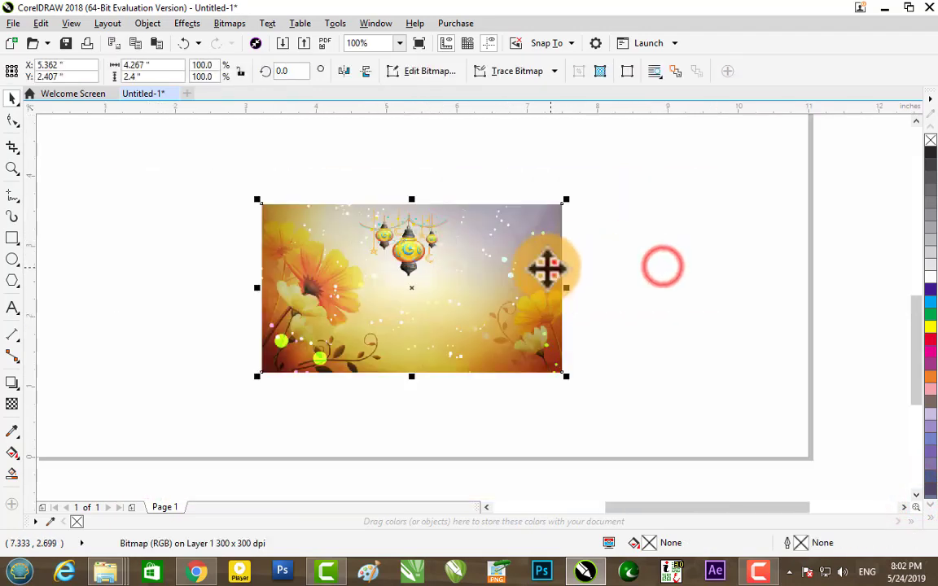
Draw a background-sized rectangle and move it to the right of the image.
left_click(12, 238)
mouse_move(261, 204)
left_mouse_down()
mouse_move(558, 346)
mouse_move(562, 372)
left_mouse_up()
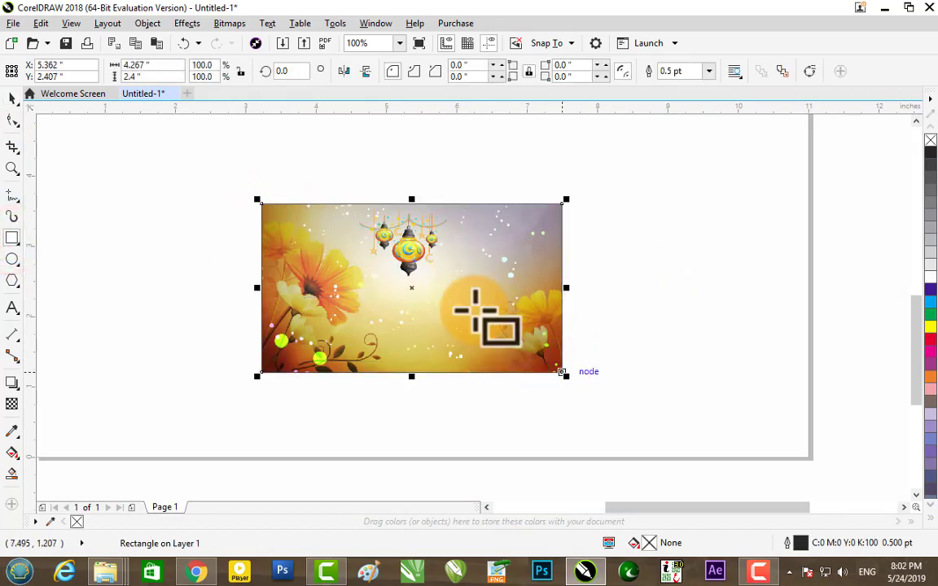
left_click(12, 98)
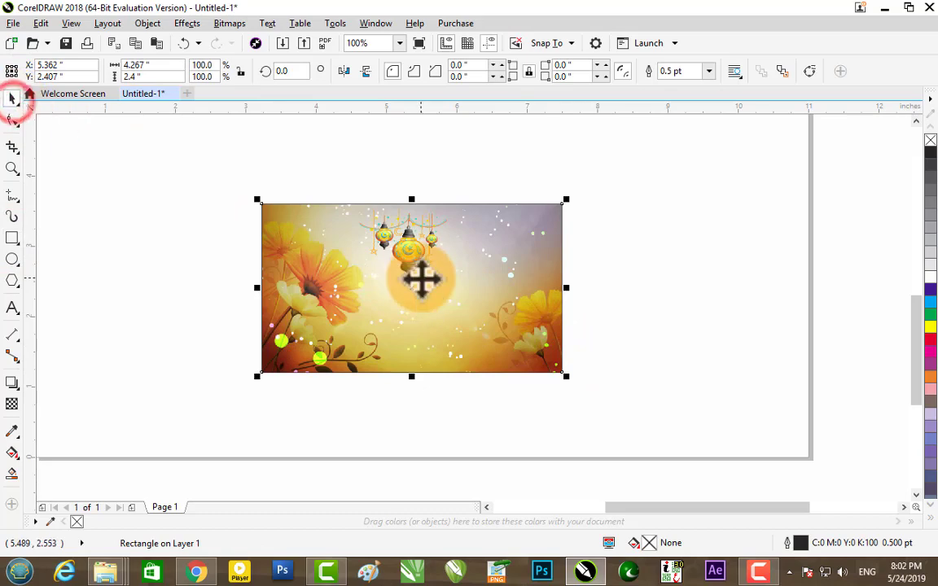
left_click_drag(412, 285, 650, 297)
PowerClip the flower background inside the rectangle and shift it to fill the frame.
left_click(388, 301)
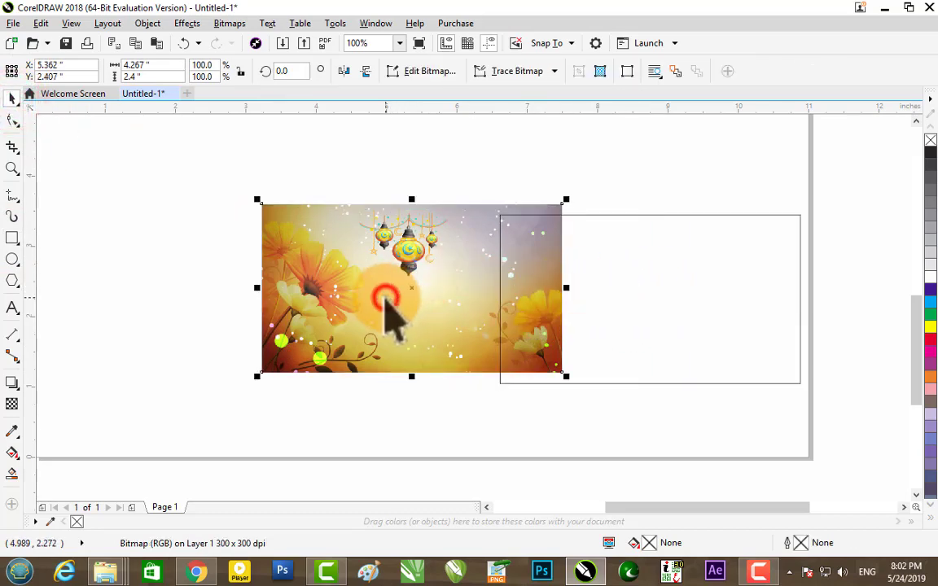
right_click(388, 301)
left_click(436, 125)
left_click(658, 319)
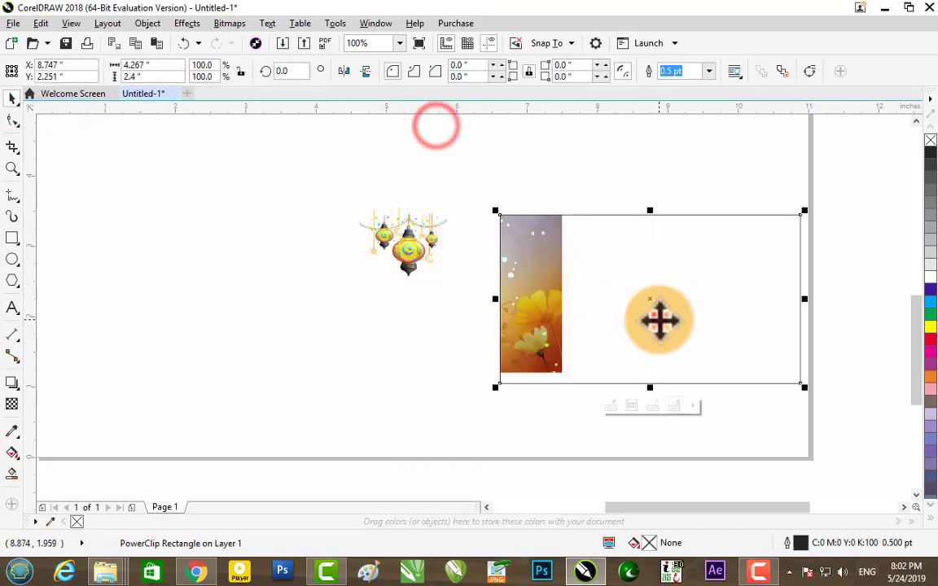
left_click(611, 407)
left_click_drag(550, 294, 789, 318)
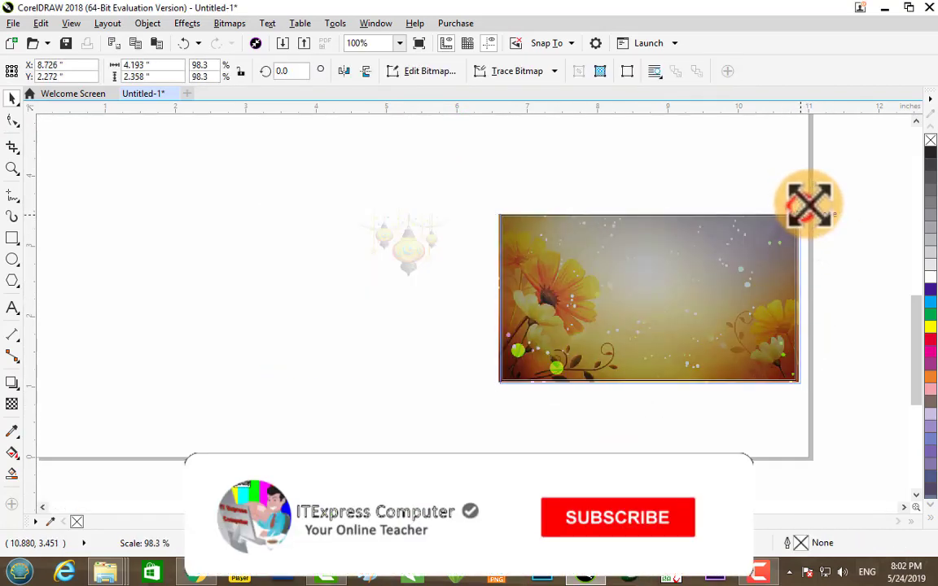
Enlarge the background to cover the frame, then PowerClip the lantern set into the banner.
left_click_drag(802, 208, 810, 204)
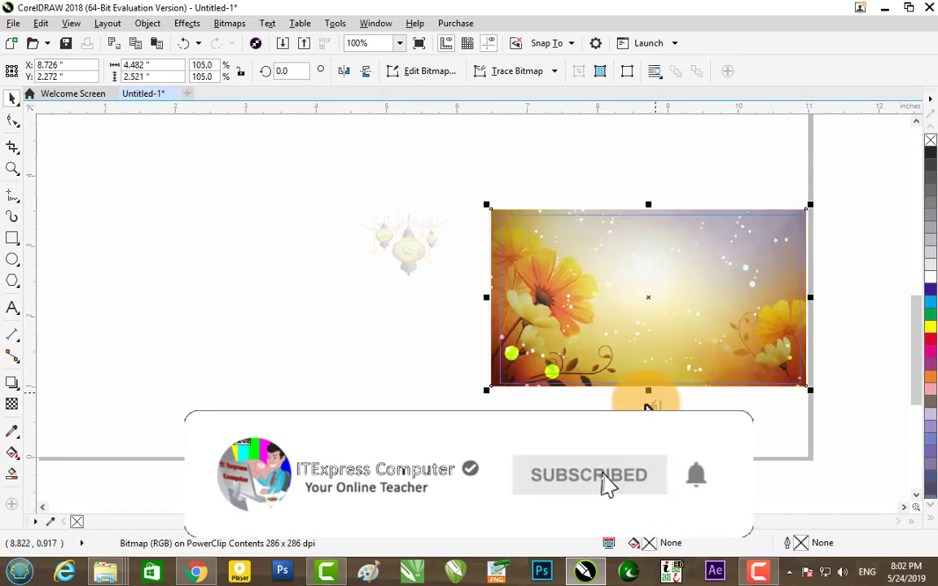
left_click(652, 405)
left_click(362, 345)
right_click(398, 248)
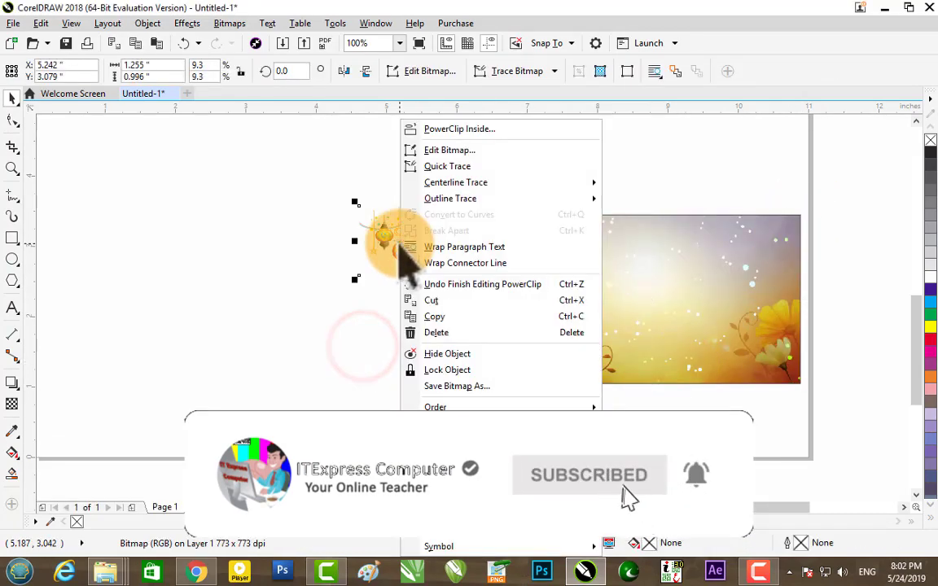
left_click(446, 131)
left_click(616, 257)
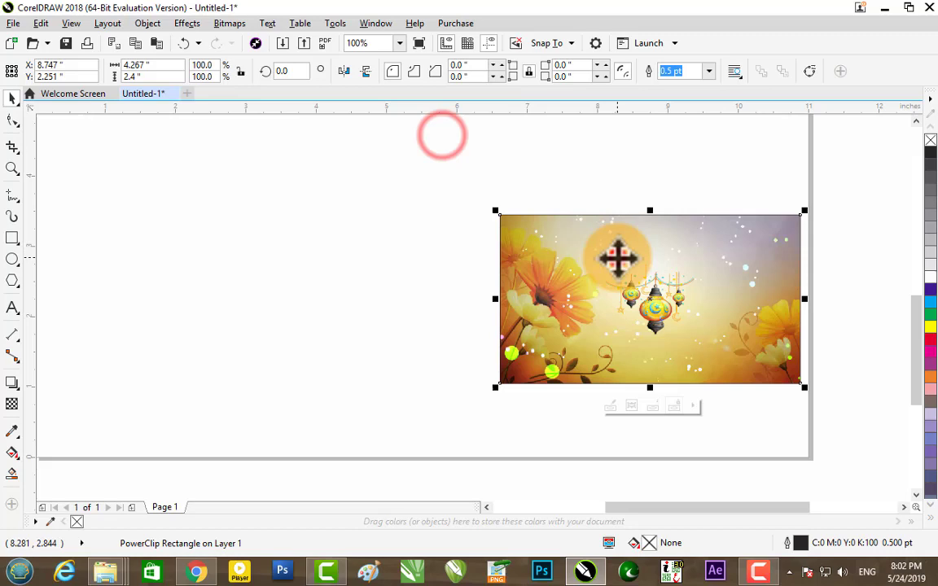
Move the lanterns near the banner's top centre, enlarge them, and nudge them down slightly.
left_click(607, 405)
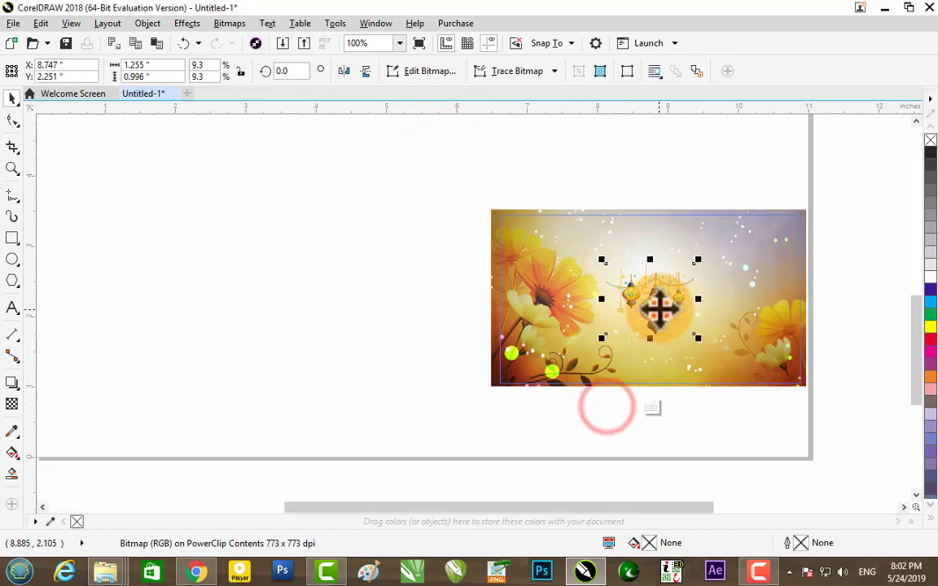
left_click_drag(658, 308, 676, 255)
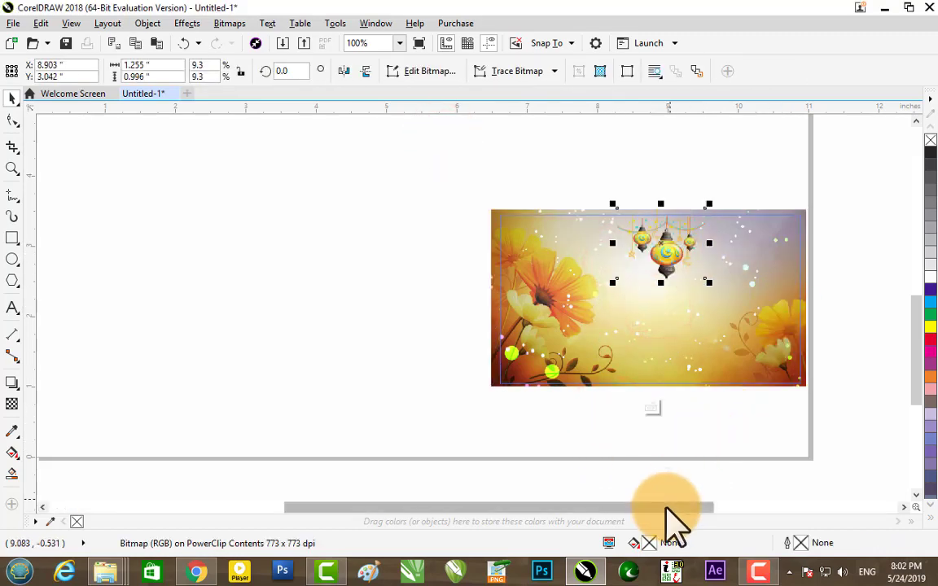
left_click_drag(666, 507, 720, 507)
scroll(546, 208, "up", 1)
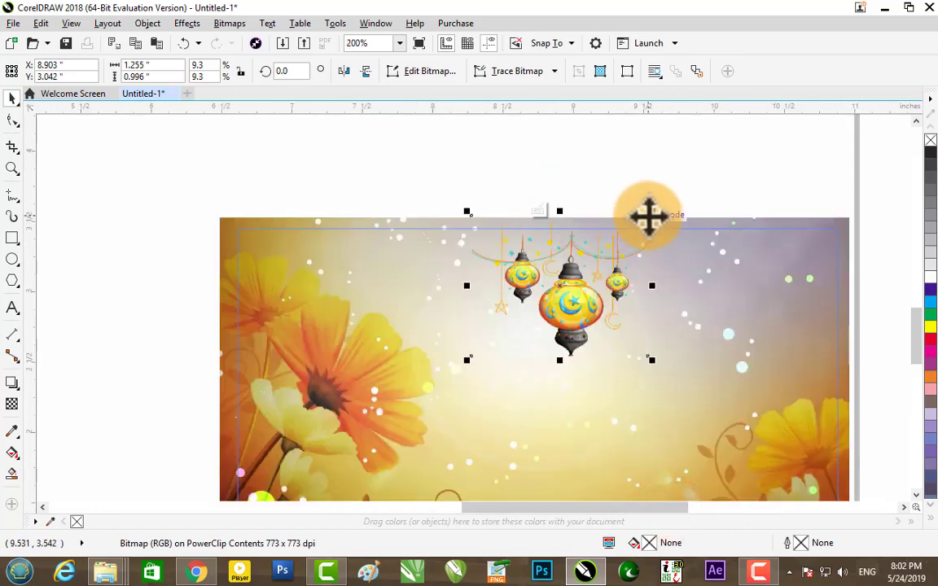
left_click_drag(656, 214, 653, 208)
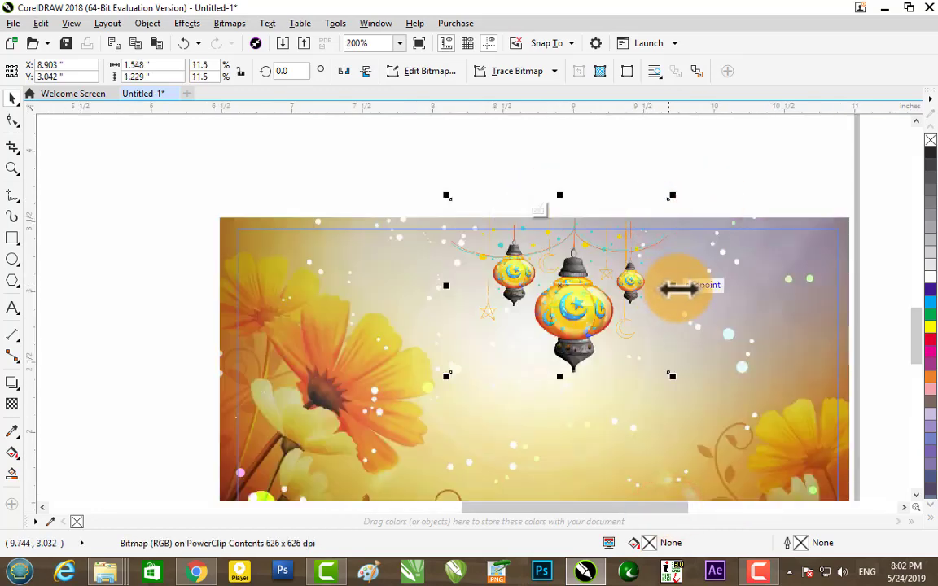
left_click_drag(671, 286, 708, 286)
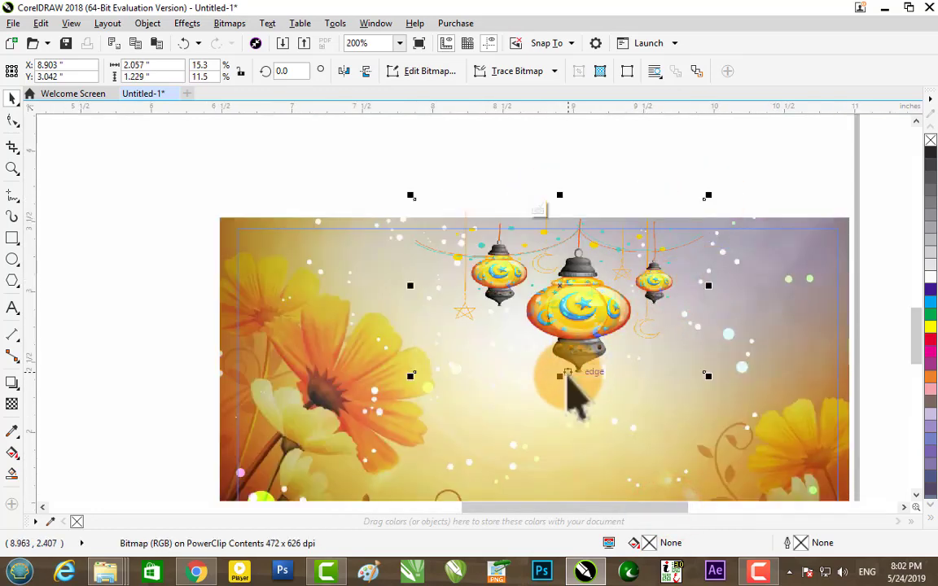
left_click_drag(565, 376, 565, 400)
mouse_move(561, 310)
left_mouse_down()
mouse_move(567, 340)
mouse_move(563, 323)
left_mouse_up()
key("Down")
key("Down")
key("Down")
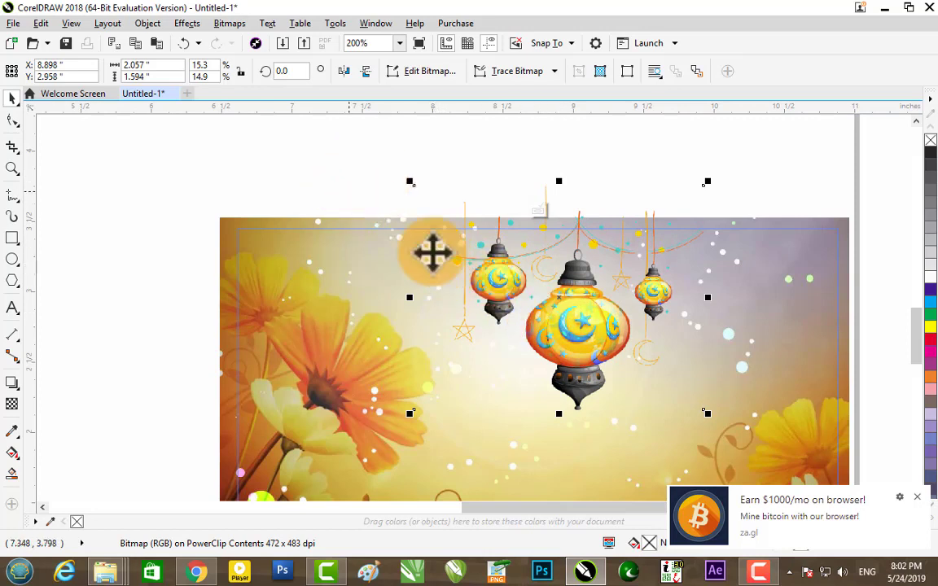
left_click_drag(522, 309, 522, 309)
scroll(522, 309, "down", 2)
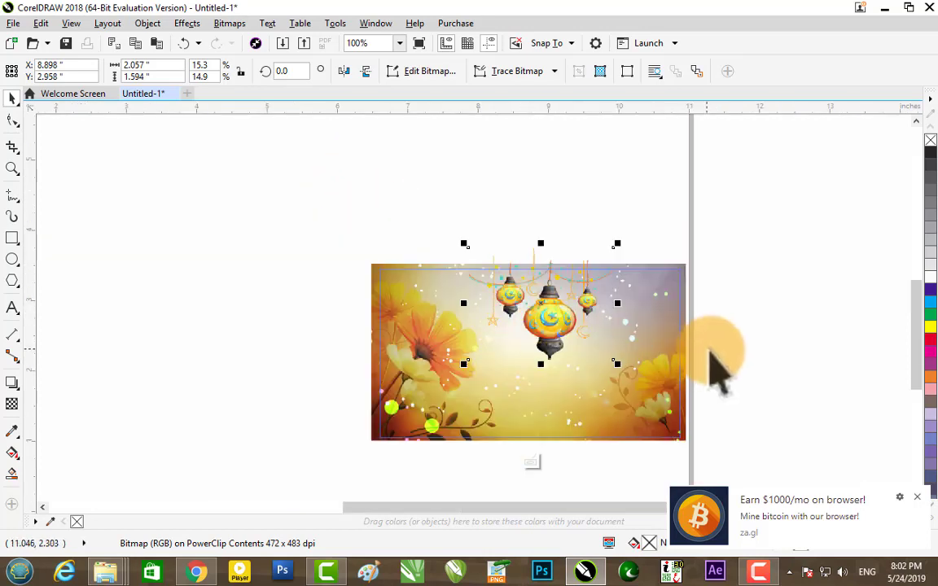
left_click(529, 460)
Drag the red hanging lantern PNG from the Ramadan Png Clipart folder onto the canvas.
left_click(815, 350)
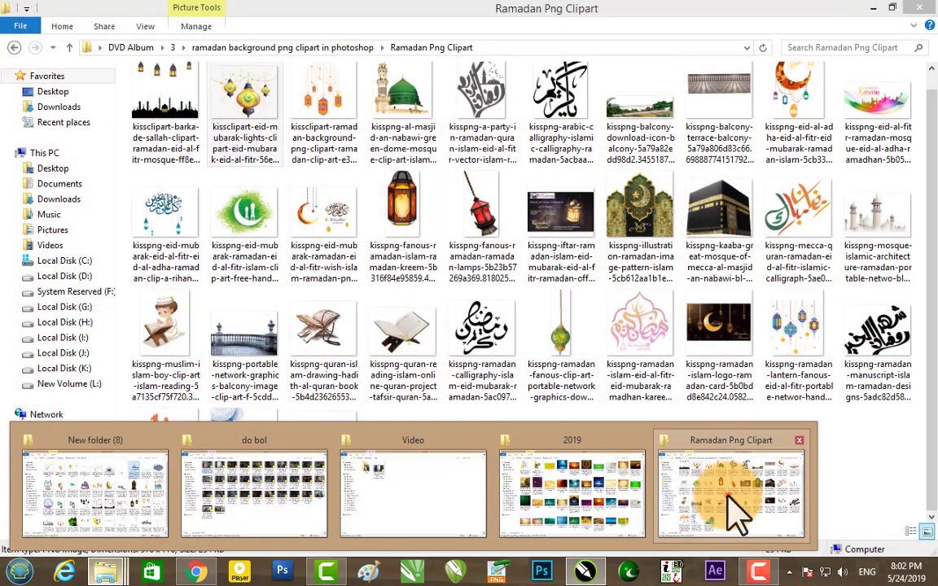
left_click(720, 509)
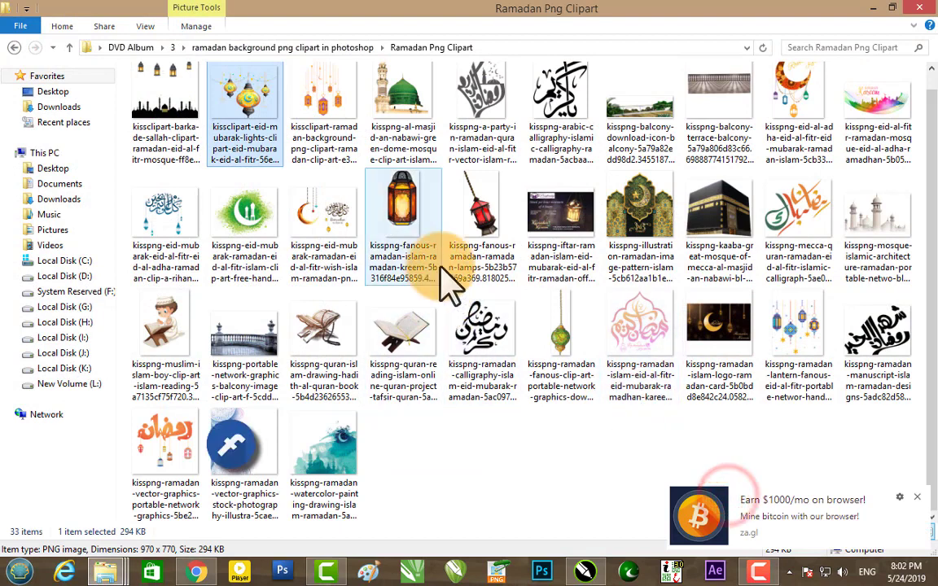
left_click_drag(483, 248, 478, 480)
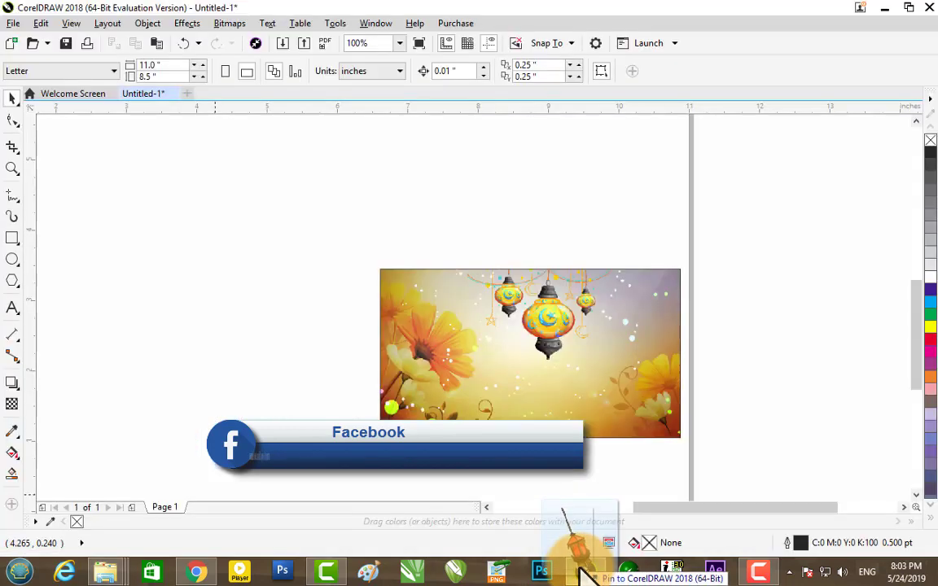
mouse_move(478, 480)
left_mouse_down()
mouse_move(340, 424)
mouse_move(314, 373)
left_mouse_up()
Shrink the red lantern to 10% and PowerClip it inside the banner.
scroll(317, 345, "down", 1)
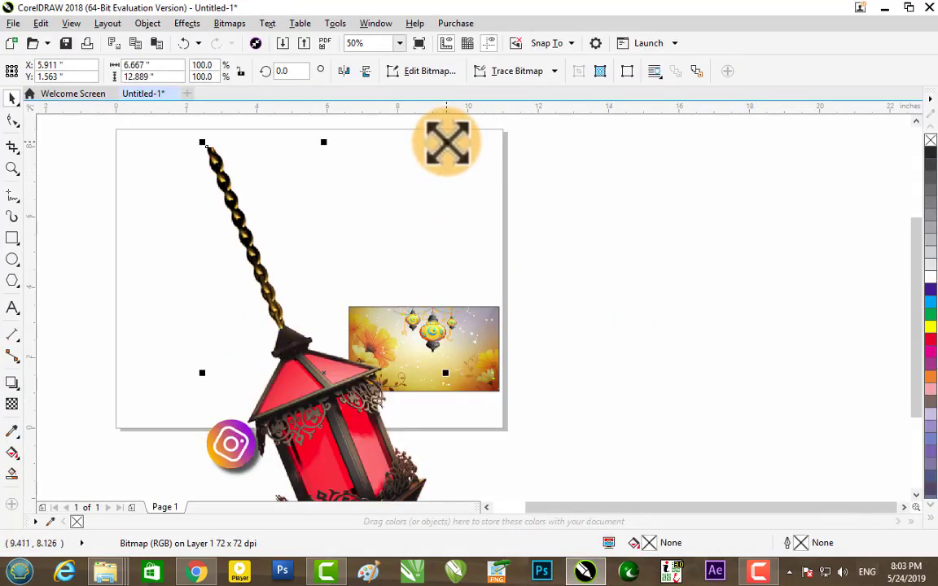
mouse_move(446, 142)
left_mouse_down()
mouse_move(342, 345)
mouse_move(627, 297)
mouse_move(623, 281)
left_mouse_up()
scroll(333, 394, "up", 2)
right_click(624, 281)
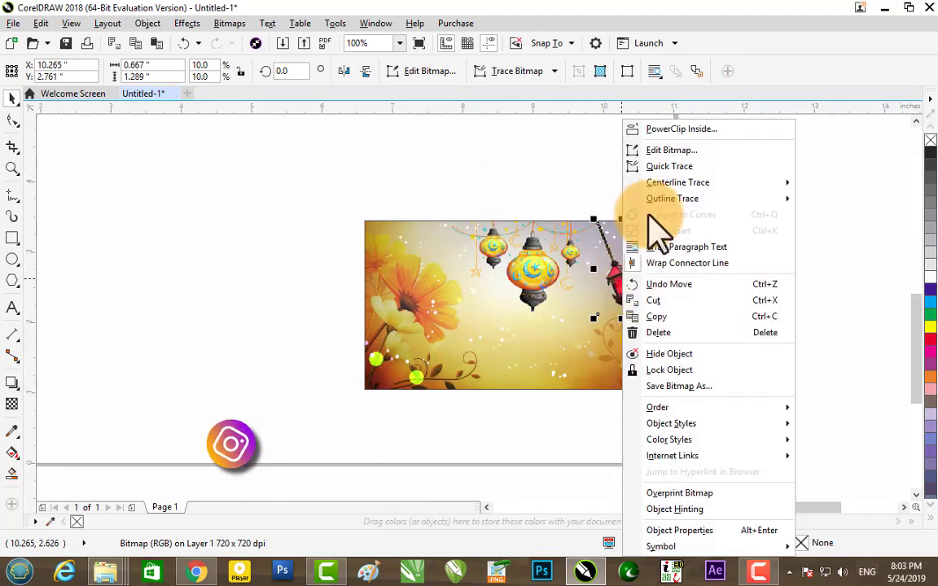
left_click(665, 130)
left_click(576, 324)
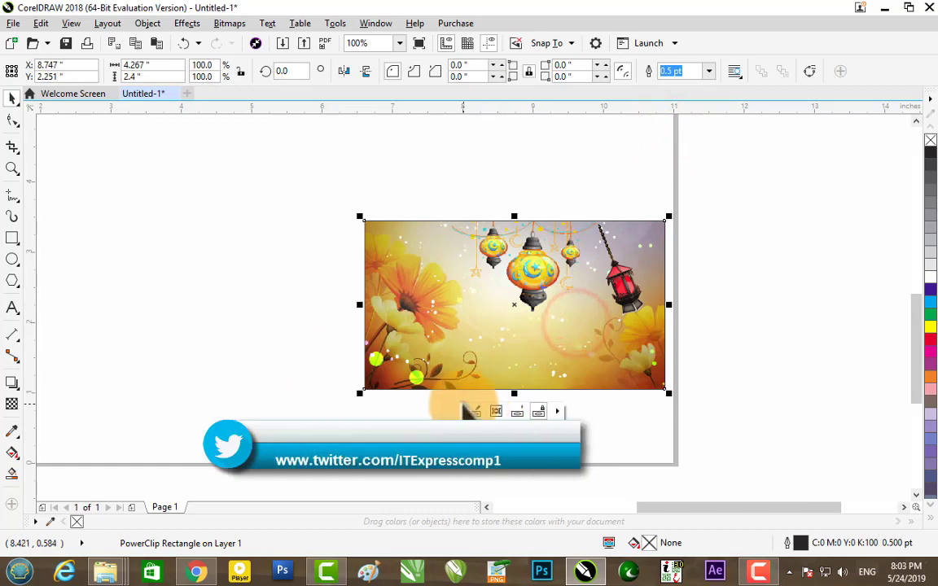
Flip the red lantern horizontally and place a copy at the banner's left edge.
left_click(475, 413)
scroll(666, 278, "up", 2)
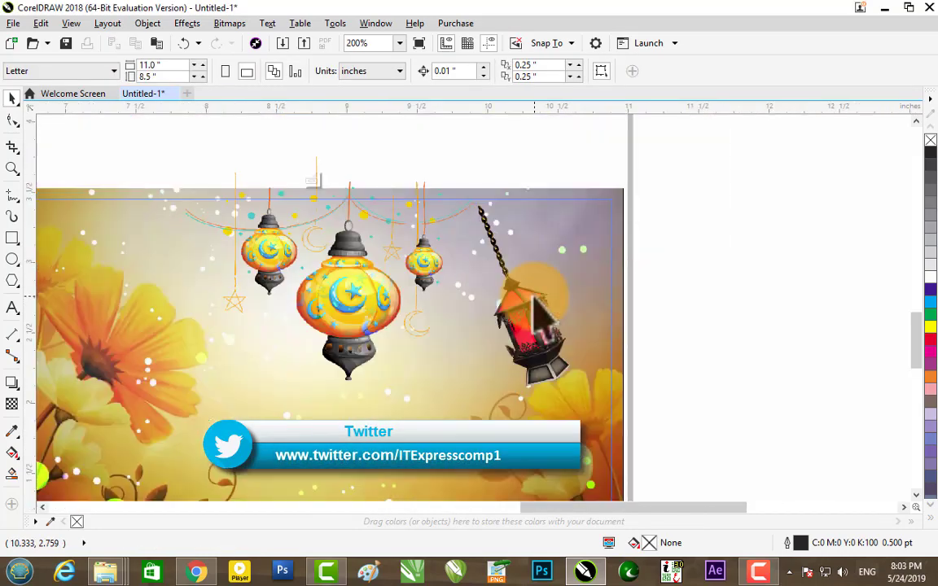
left_click(527, 304, "ctrl")
left_click_drag(528, 303, 540, 317)
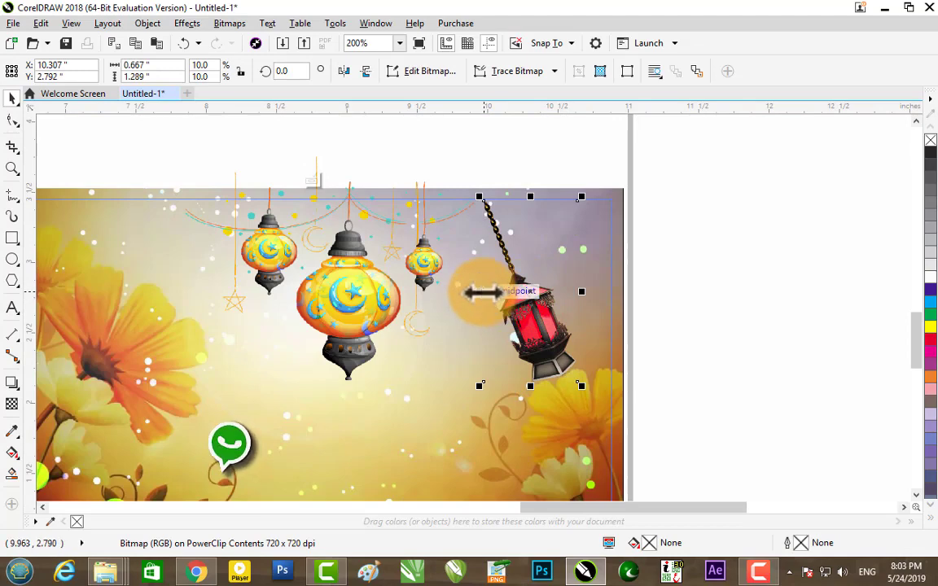
left_click_drag(483, 293, 613, 293)
left_click_drag(533, 312, 61, 293)
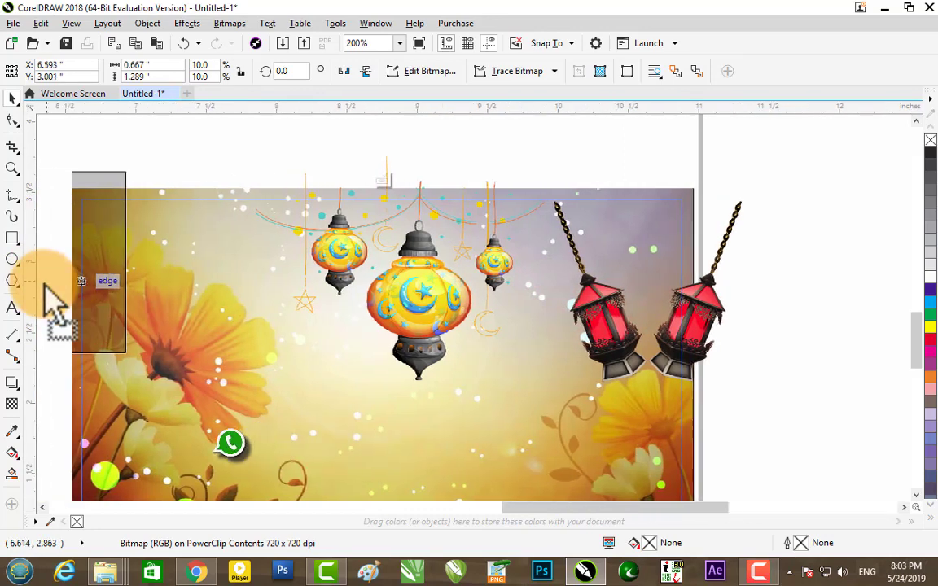
left_click_drag(61, 293, 135, 297)
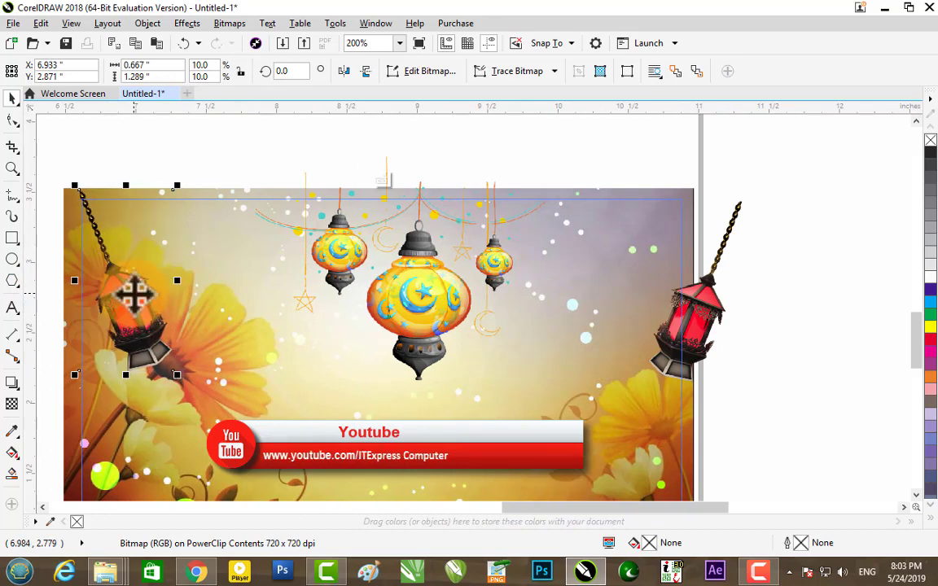
Move the right-hand red lantern into the top-right corner and finish editing contents.
left_click(710, 307)
mouse_move(711, 308)
left_mouse_down()
mouse_move(639, 318)
mouse_move(667, 312)
left_mouse_up()
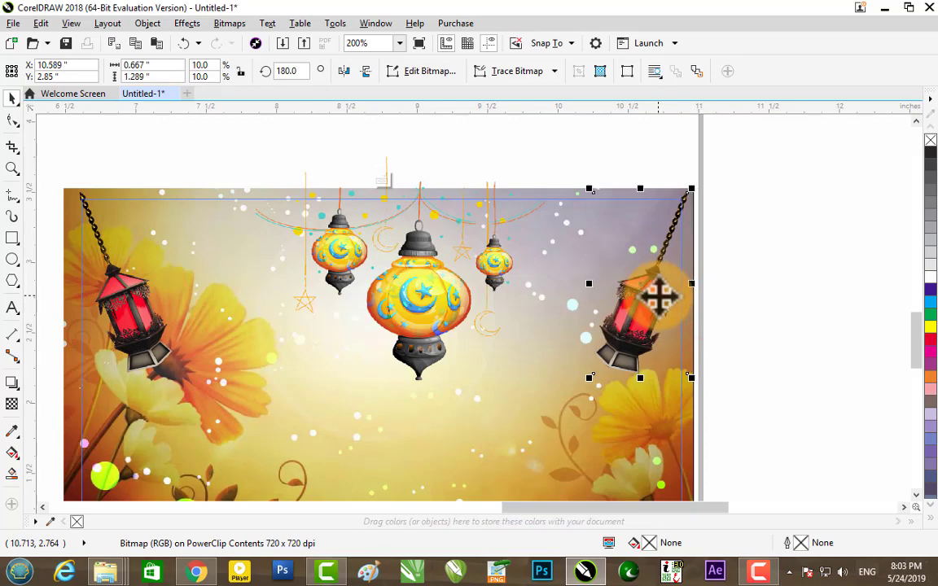
scroll(515, 309, "down", 2)
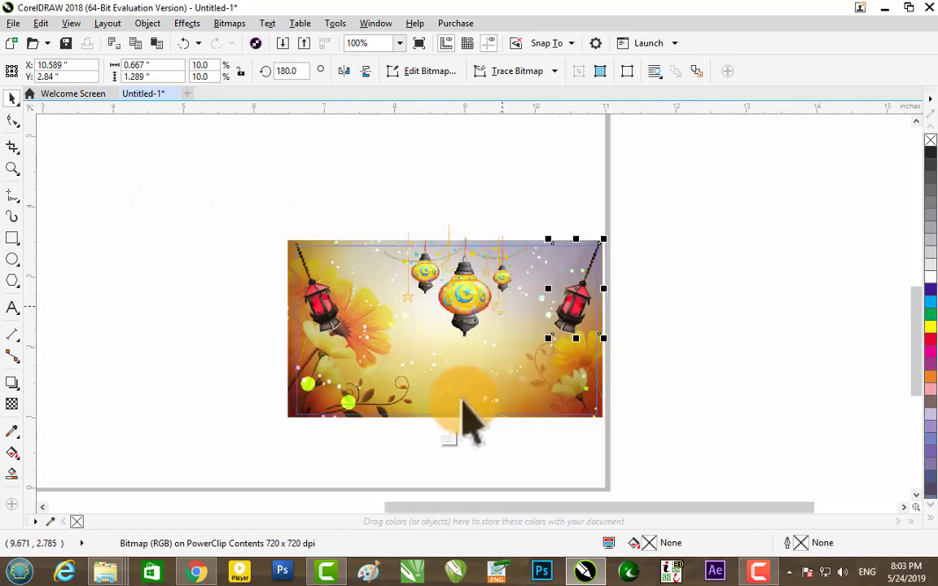
left_click(441, 432)
Drag the Ramadan calligraphy PNG from New folder (8) into the CorelDRAW document.
left_click(691, 407)
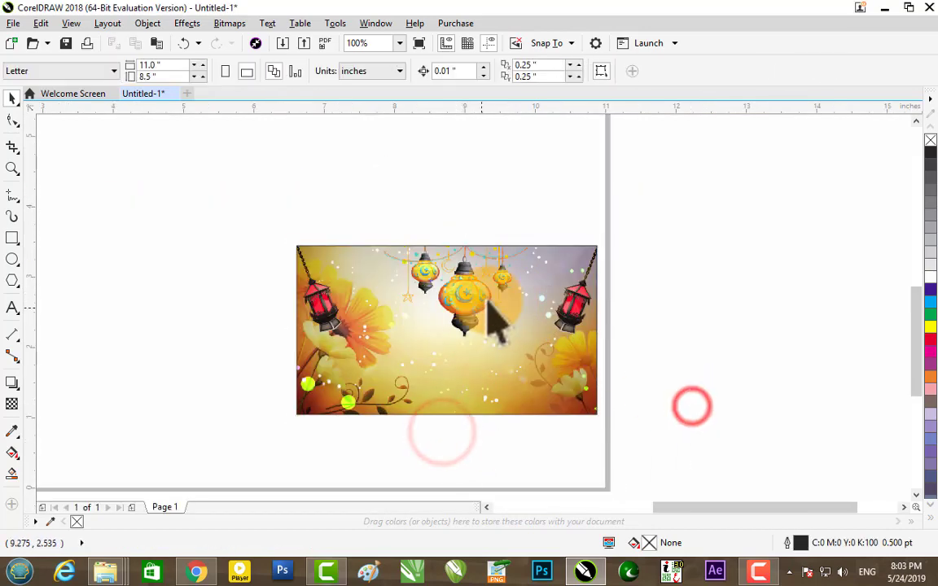
scroll(493, 313, "up", 2)
scroll(487, 316, "down", 2)
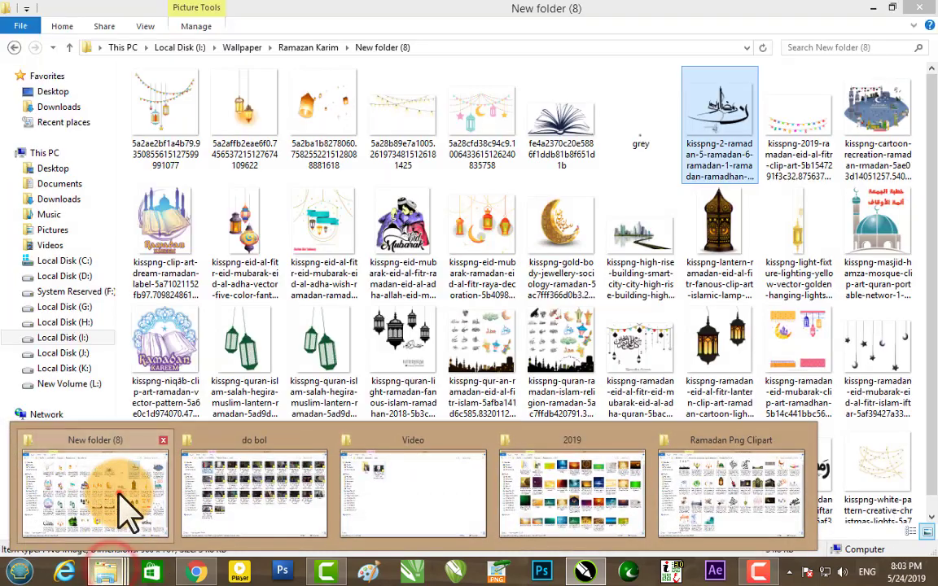
mouse_move(105, 572)
left_click(122, 506)
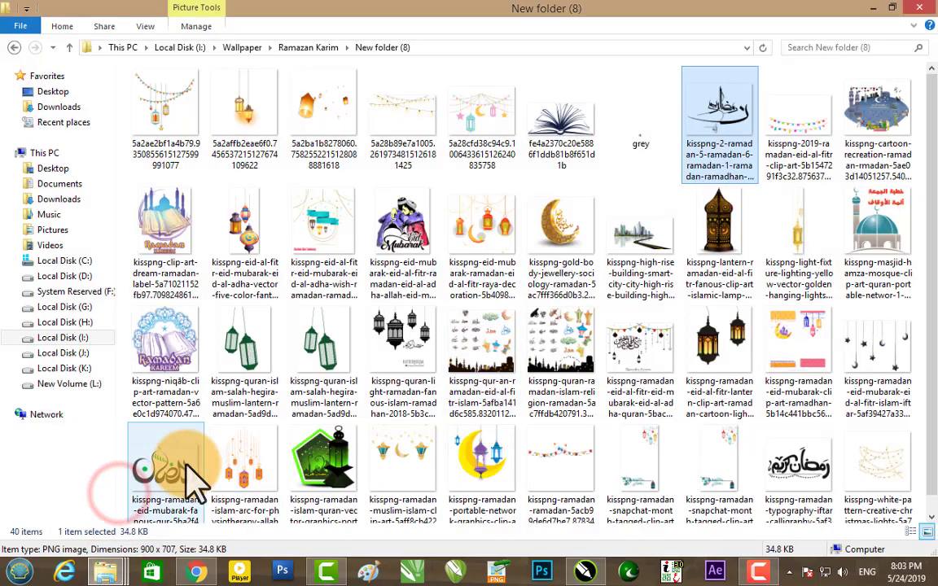
mouse_move(186, 466)
left_mouse_down()
mouse_move(531, 513)
mouse_move(623, 412)
left_mouse_up()
scroll(628, 411, "down", 4)
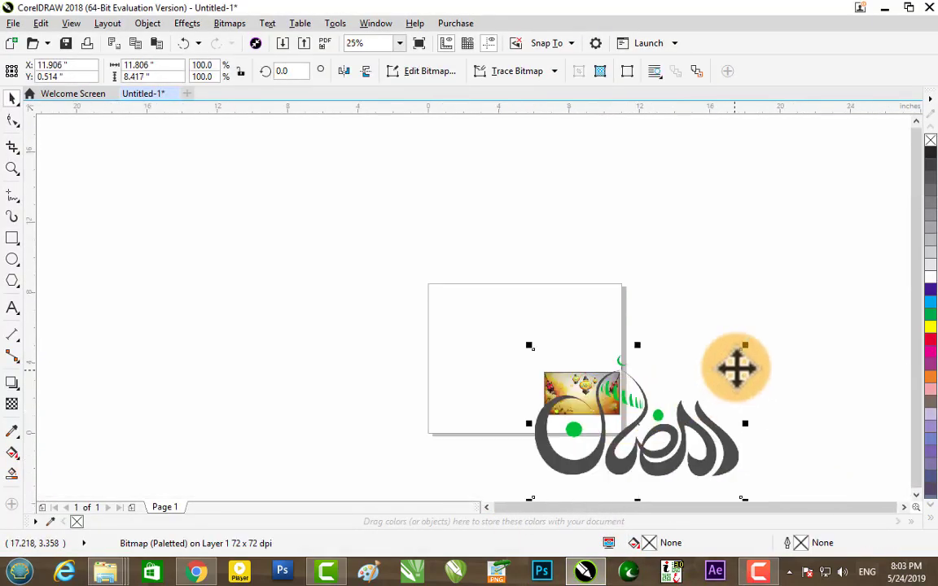
Scale the calligraphy to 8.9% and centre it below the lanterns on the banner.
left_click_drag(746, 347, 668, 399)
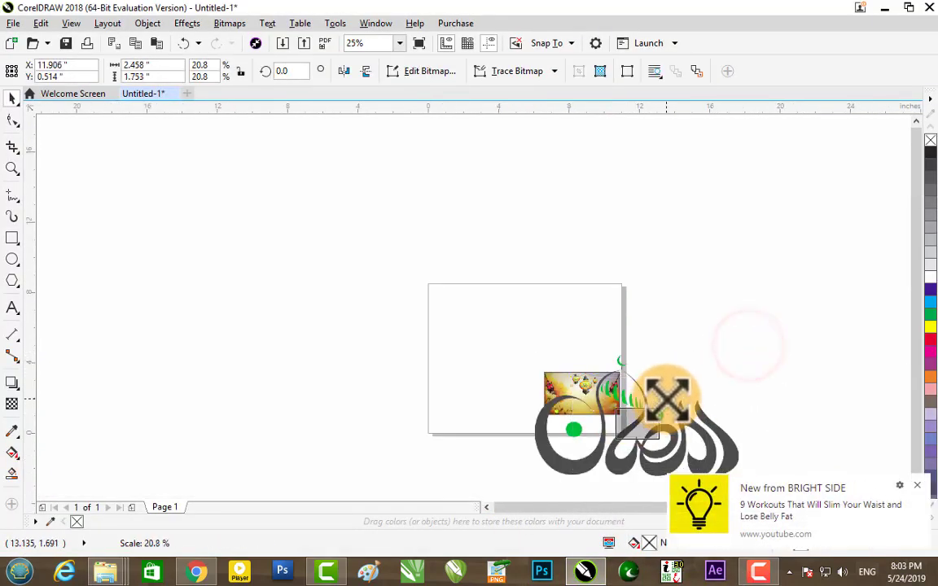
scroll(609, 442, "up", 4)
left_click_drag(609, 440, 387, 355)
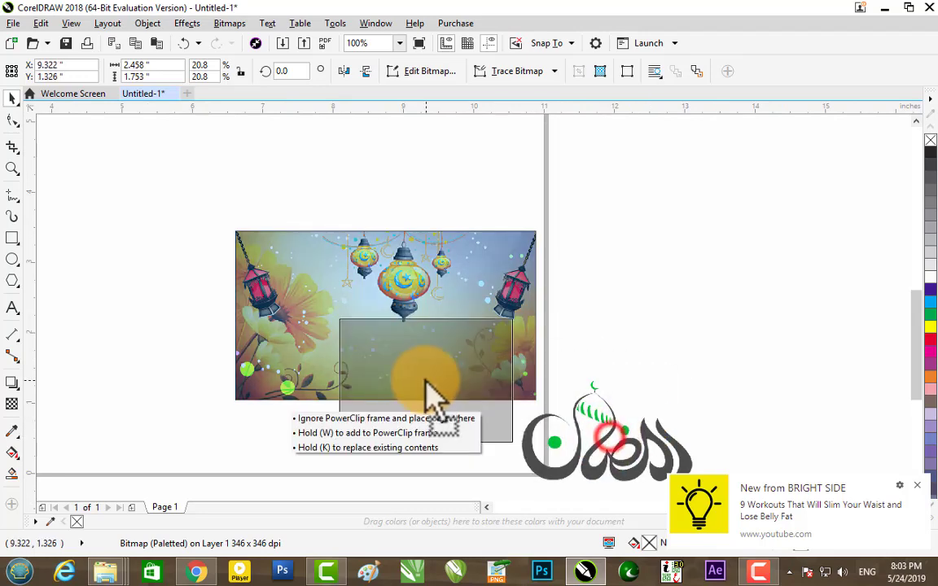
scroll(387, 356, "up", 2)
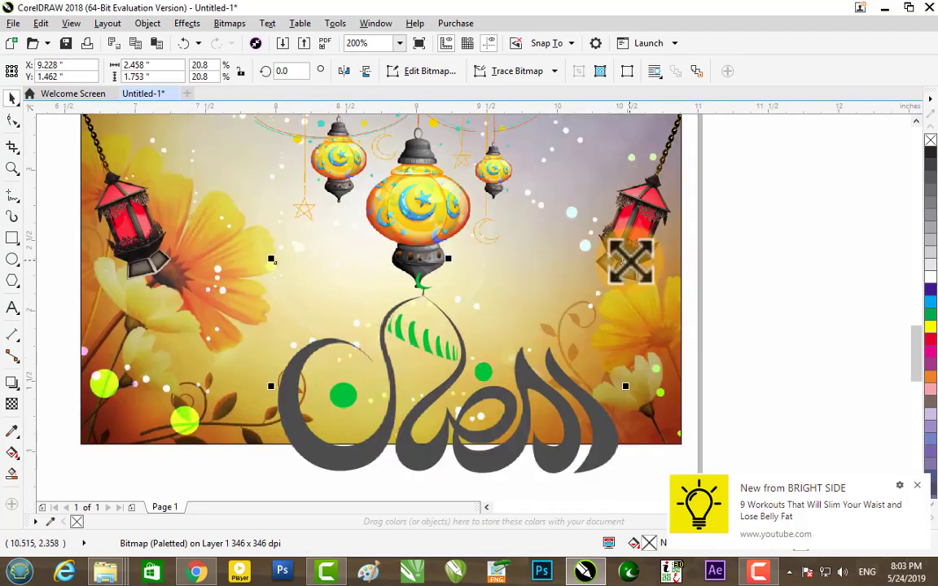
left_click_drag(624, 259, 526, 329)
mouse_move(456, 379)
left_mouse_down()
mouse_move(429, 383)
mouse_move(425, 356)
left_mouse_up()
Dismiss the web notification and minimise CorelDRAW to show New folder (8).
scroll(475, 235, "up", 3)
scroll(479, 263, "down", 2)
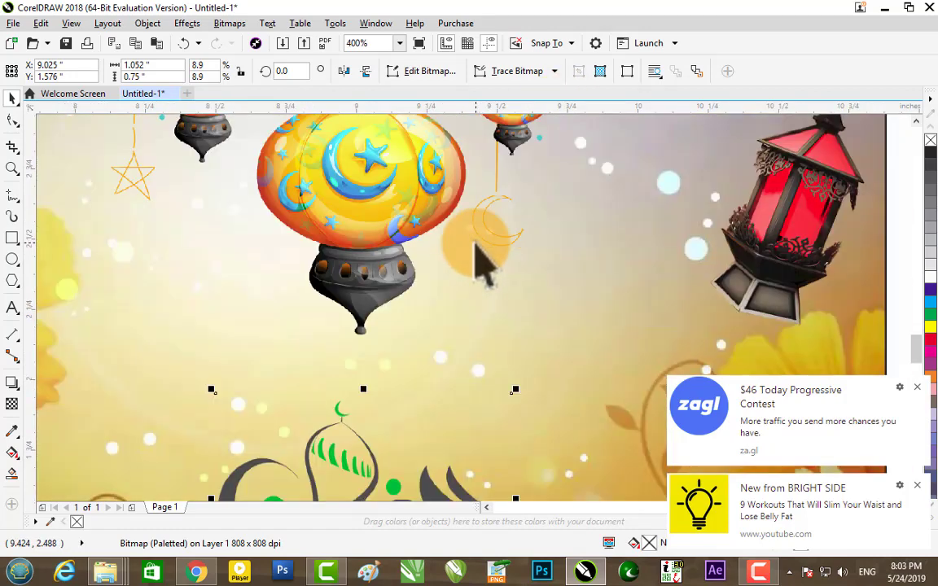
scroll(479, 262, "down", 1)
left_click(917, 390)
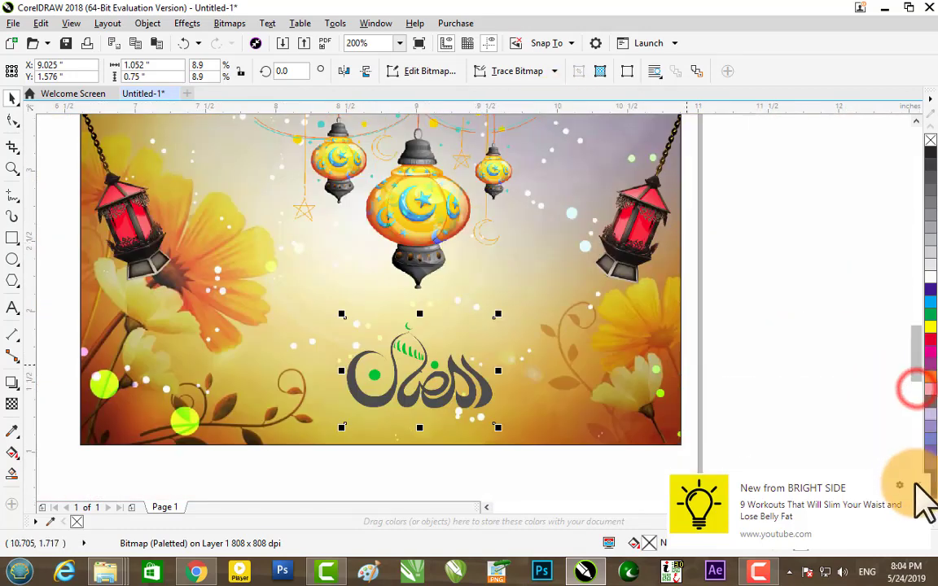
left_click(884, 8)
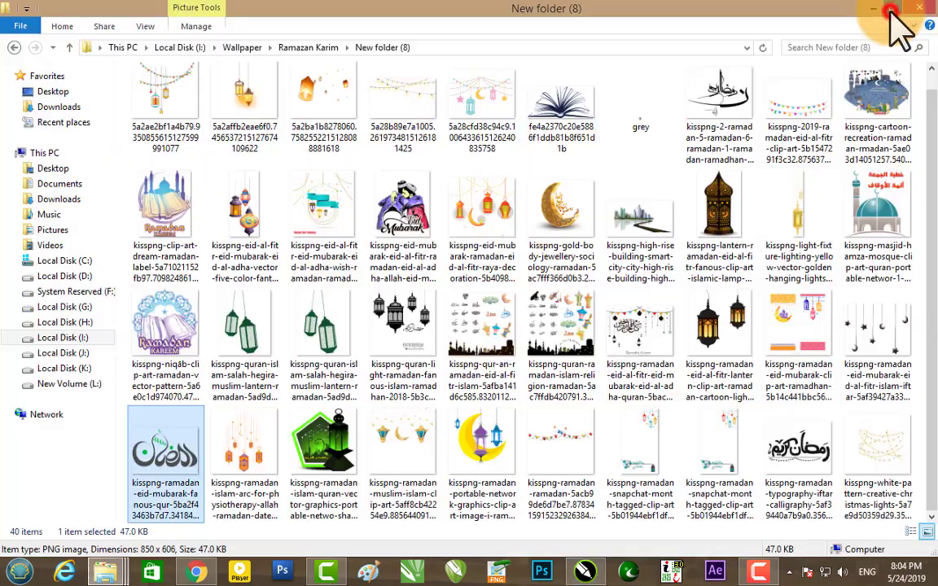
Bring the folder window forward, go back up to Wallpaper and open the Calligraphy folder.
left_click(118, 572)
left_click(115, 502)
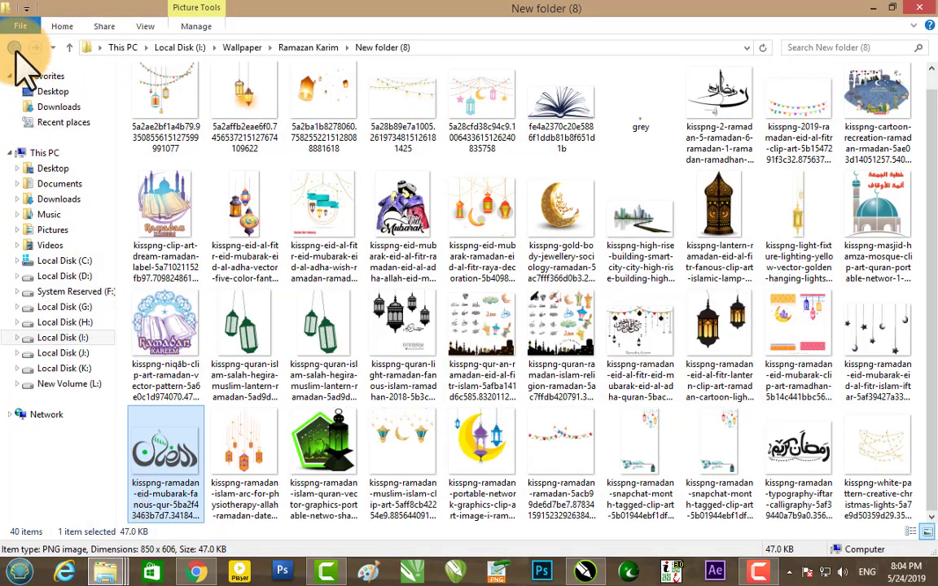
left_click(15, 47)
left_click(14, 47)
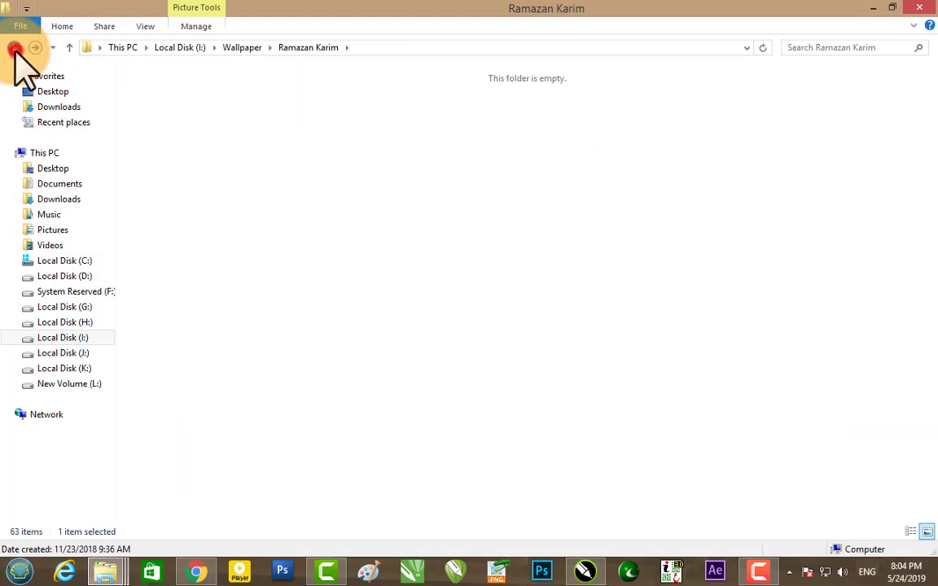
scroll(325, 179, "up", 2)
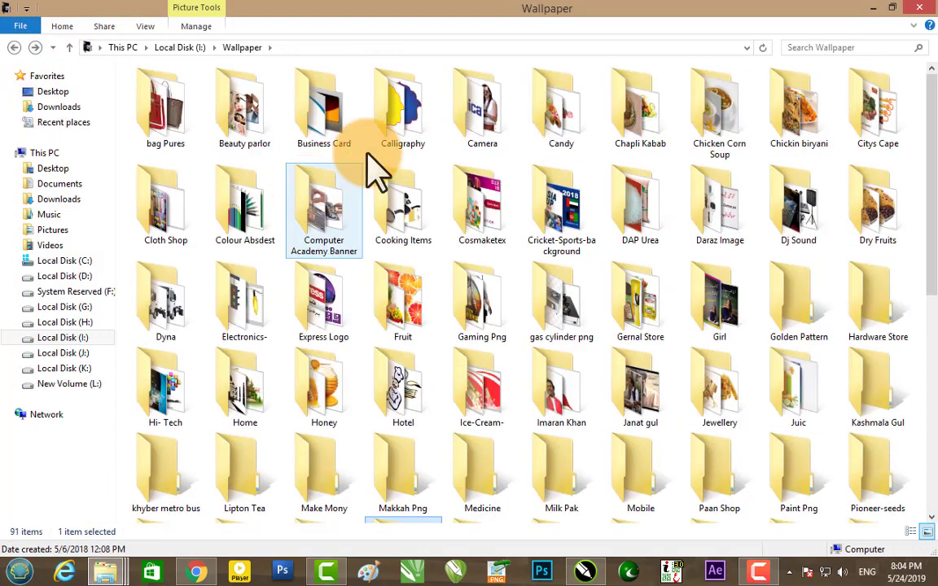
double_click(393, 128)
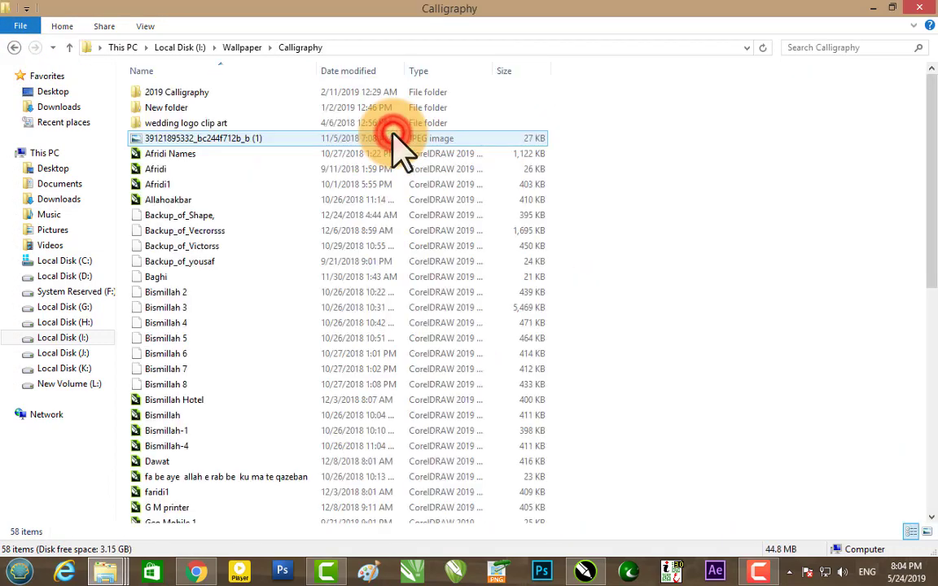
Browse the 2019 Calligraphy folder and its New folder as large thumbnails.
left_click(926, 531)
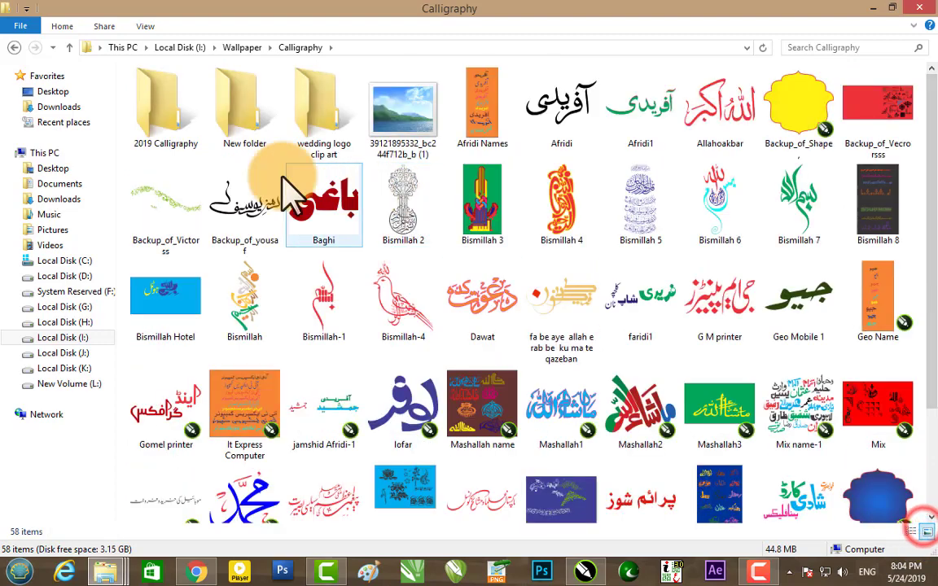
double_click(175, 142)
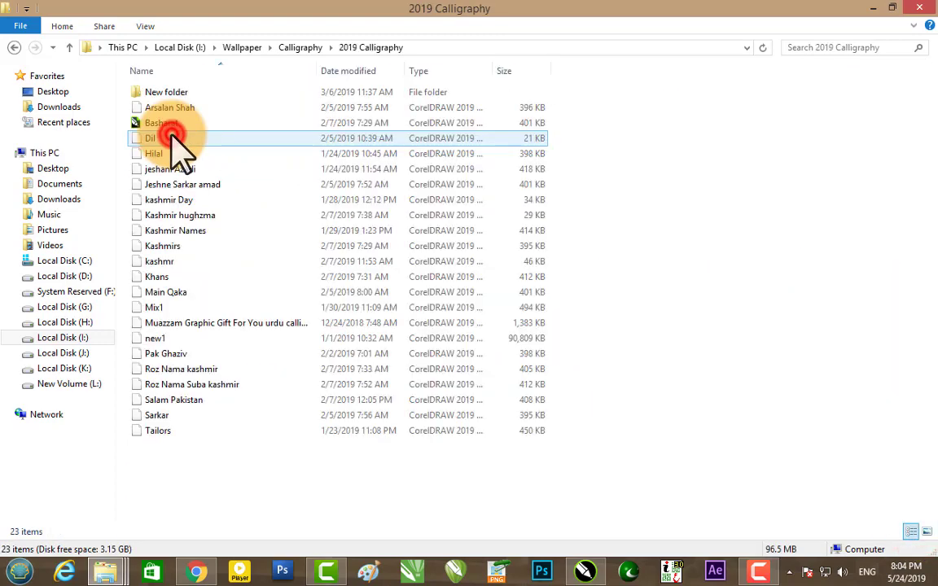
left_click(926, 533)
left_click(405, 222)
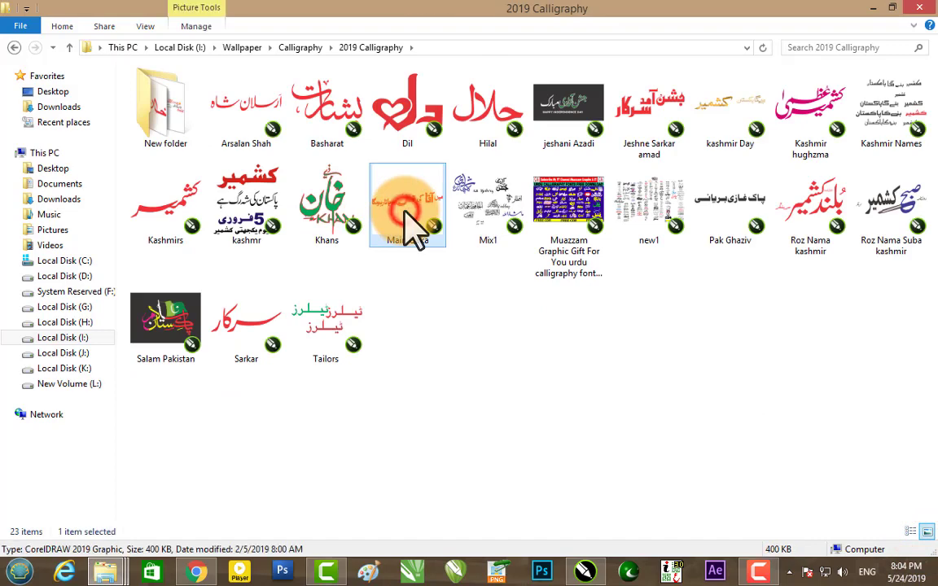
double_click(181, 134)
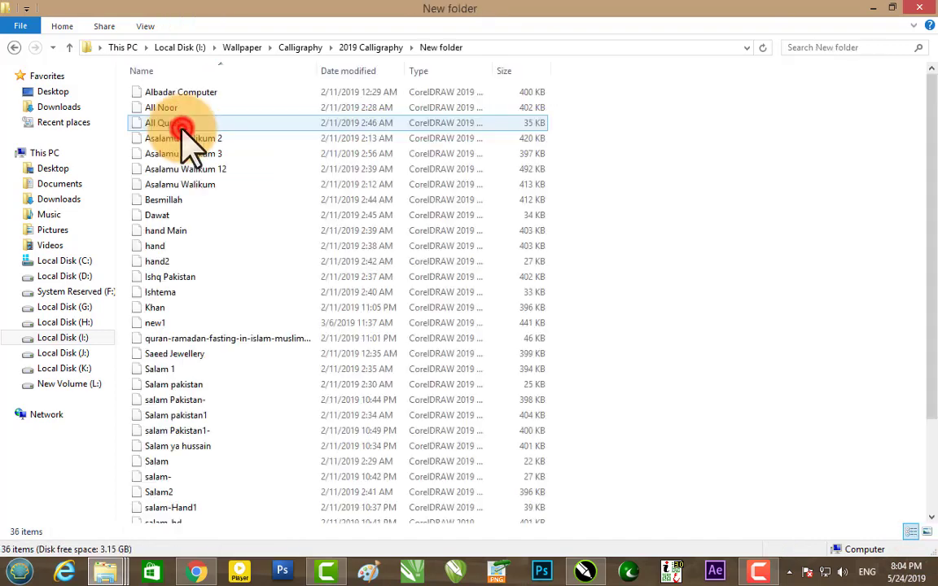
left_click(932, 525)
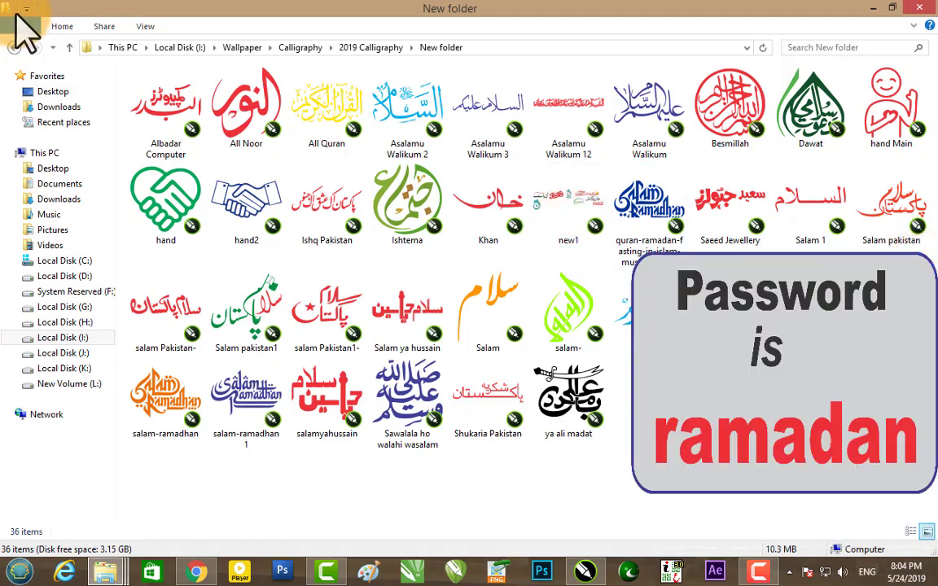
Back in 2019 Calligraphy, step through the designs next to Main Qaka.
left_click(14, 47)
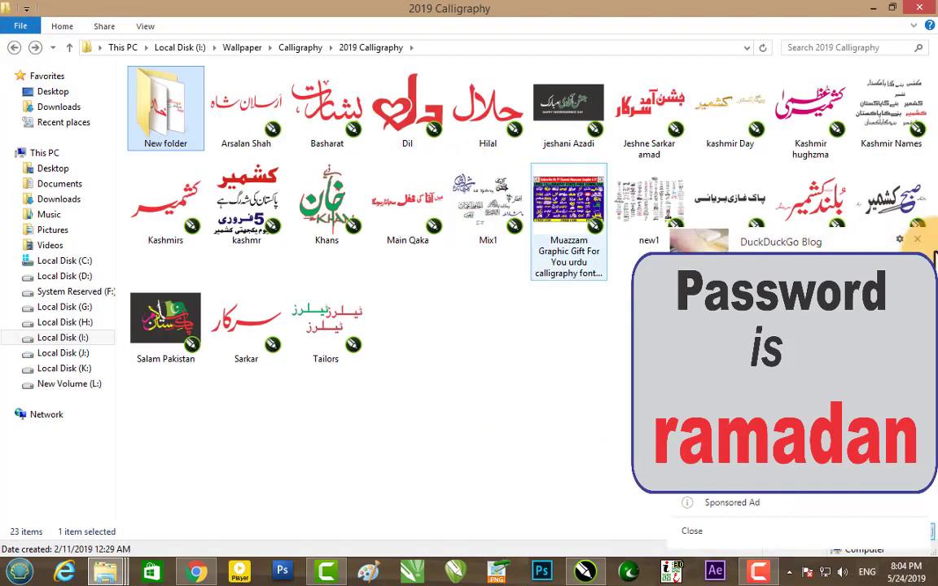
left_click(918, 239)
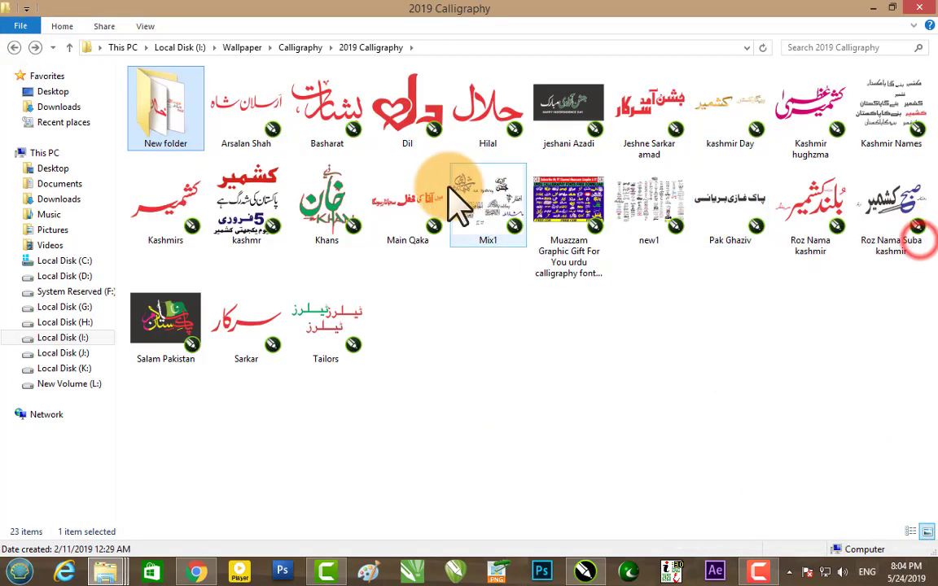
left_click(406, 200)
key("Right")
key("Right")
key("Right")
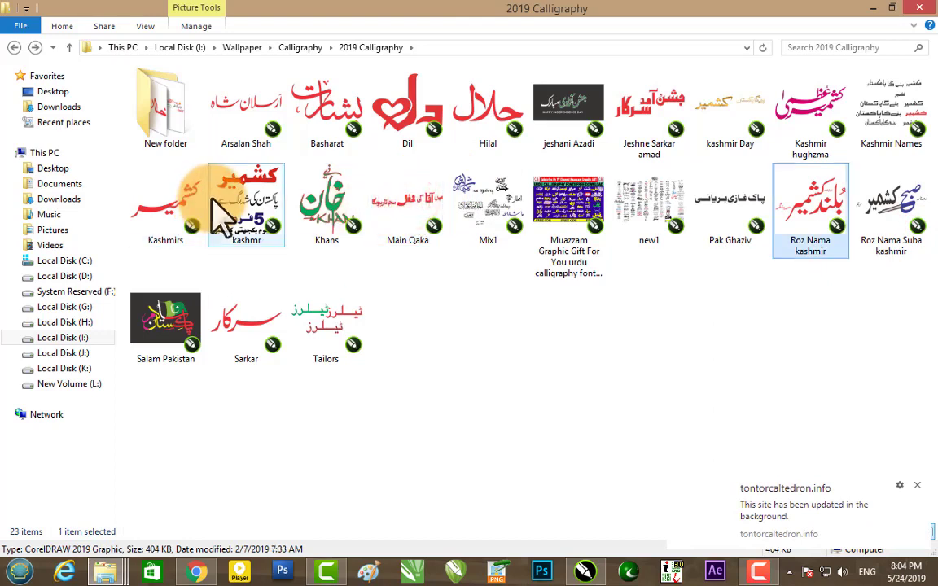
key("Right")
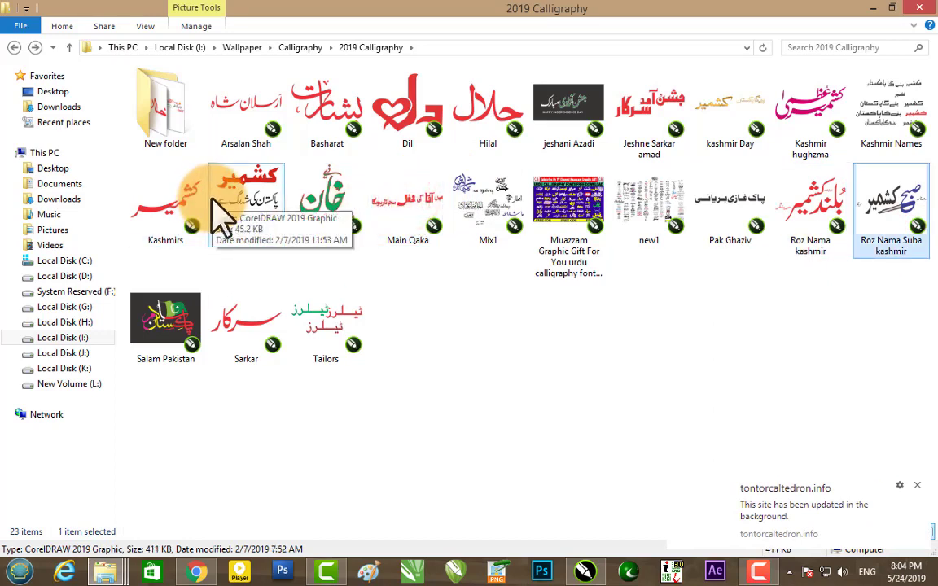
key("Left")
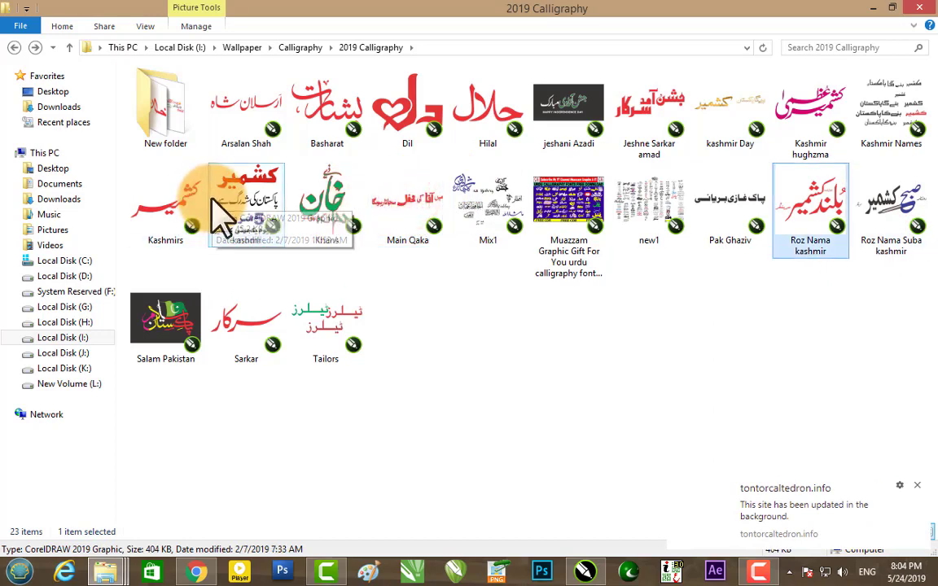
Check the New and wedding logo clip art subfolders, then return to Calligraphy and find Ramazan Kareem.
left_click(14, 47)
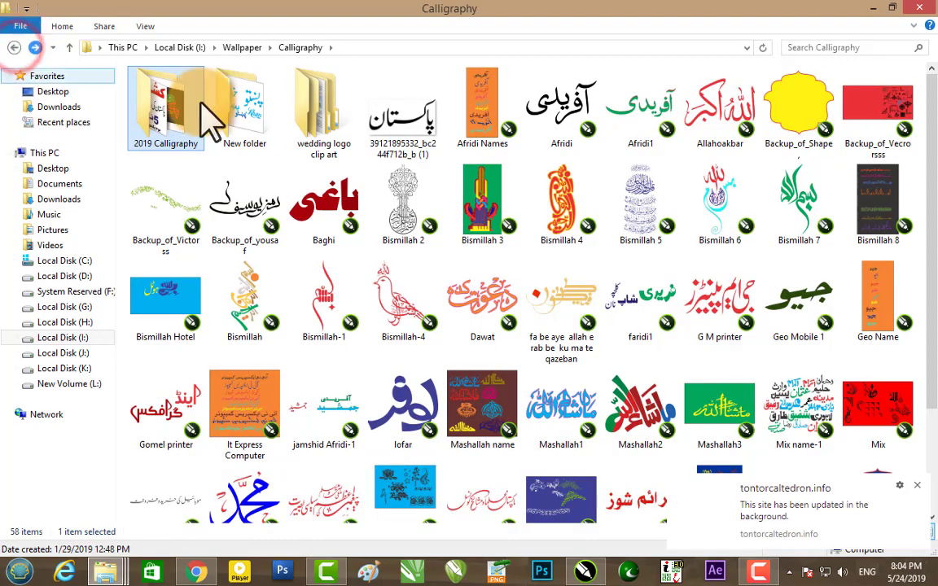
double_click(232, 110)
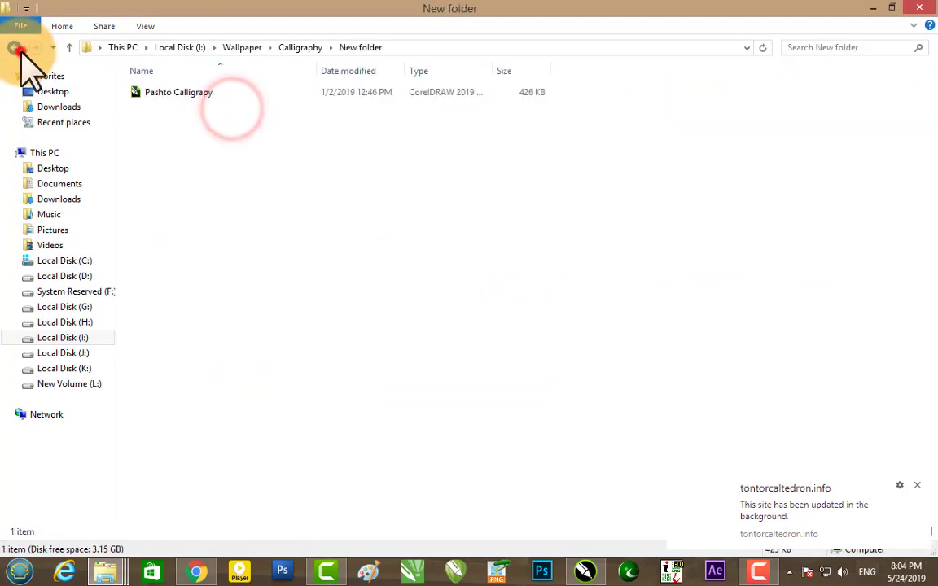
left_click(15, 47)
double_click(317, 110)
left_click(14, 47)
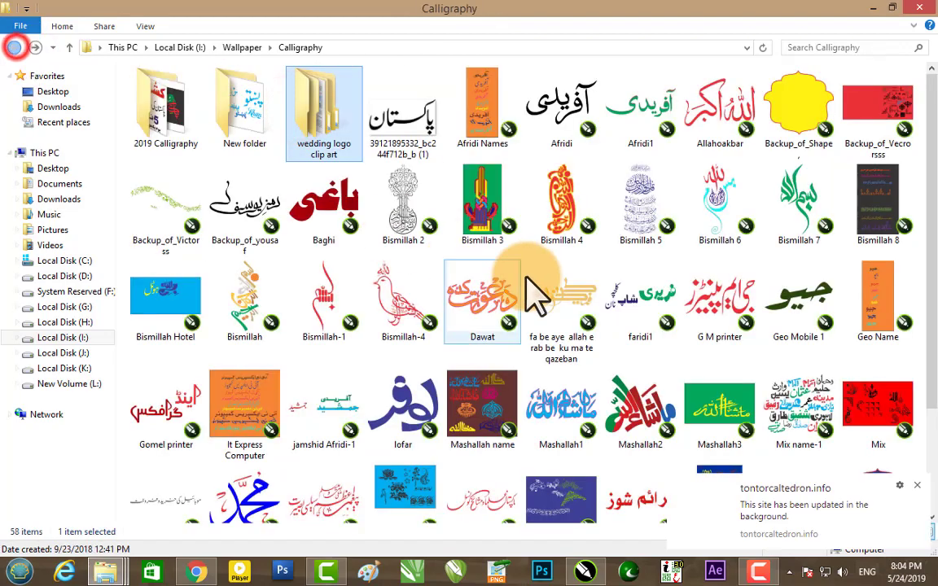
scroll(534, 298, "down", 3)
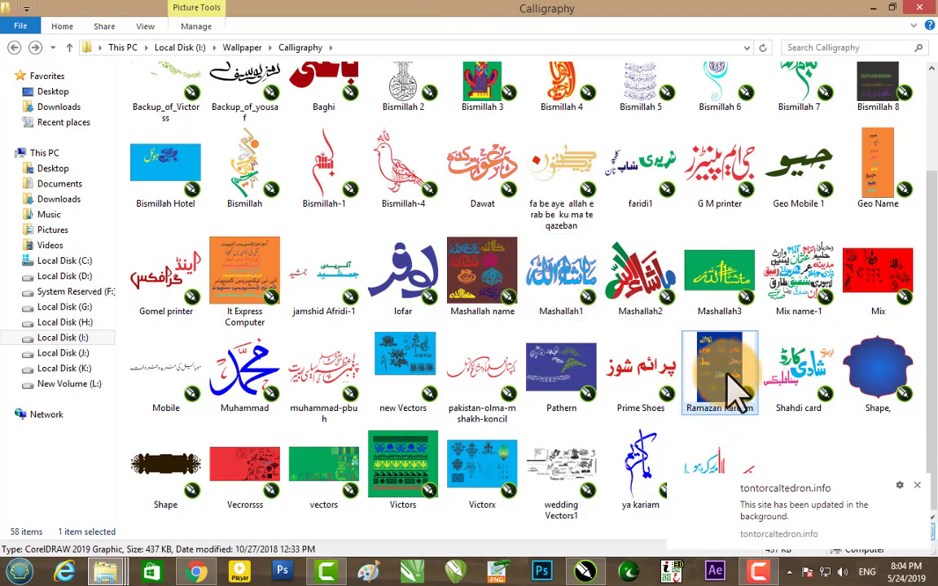
Drag the Ramazan Kareem file into the document and ungroup the calligraphy sheet.
mouse_move(728, 391)
left_mouse_down()
mouse_move(583, 577)
mouse_move(746, 385)
mouse_move(729, 373)
mouse_move(379, 308)
left_mouse_up()
scroll(718, 366, "down", 3)
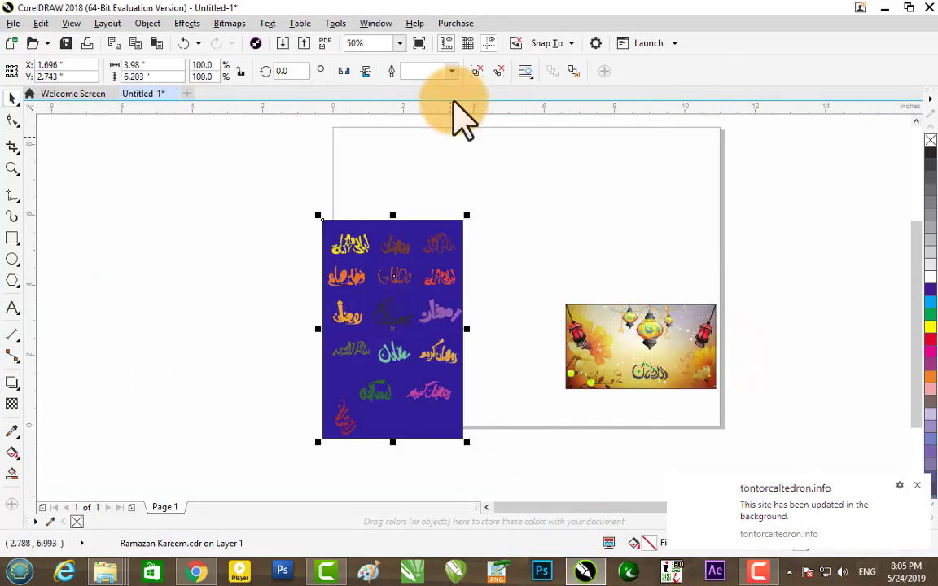
left_click(477, 71)
left_click(525, 163)
scroll(389, 343, "up", 3)
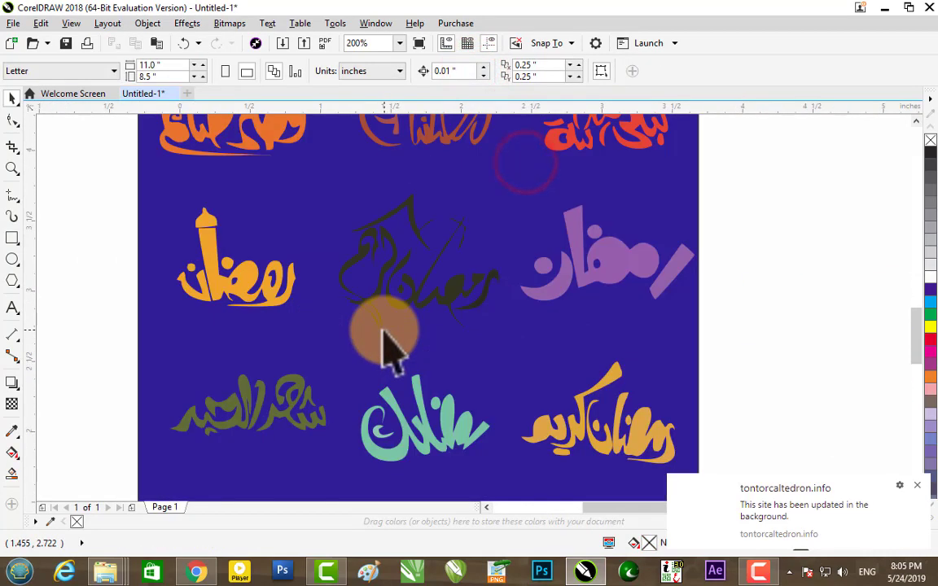
scroll(387, 334, "down", 2)
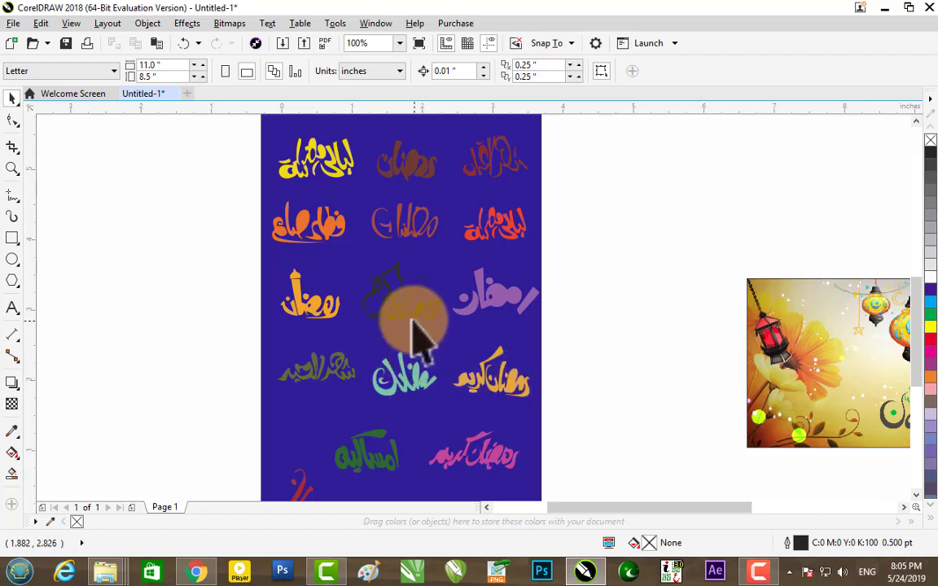
left_click_drag(416, 312, 637, 306)
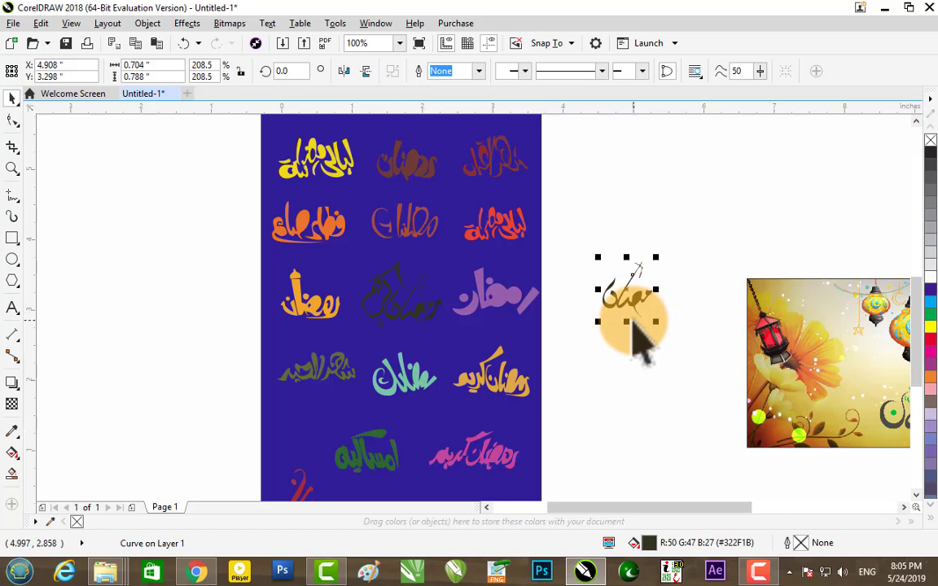
key("ctrl+z")
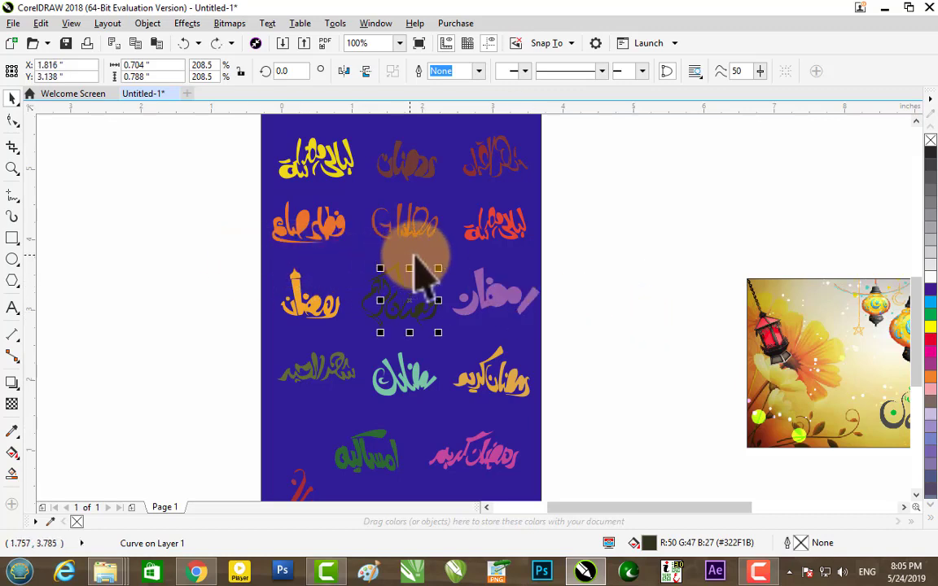
Lock the blue background rectangle in place.
left_click(451, 254)
left_click(628, 262)
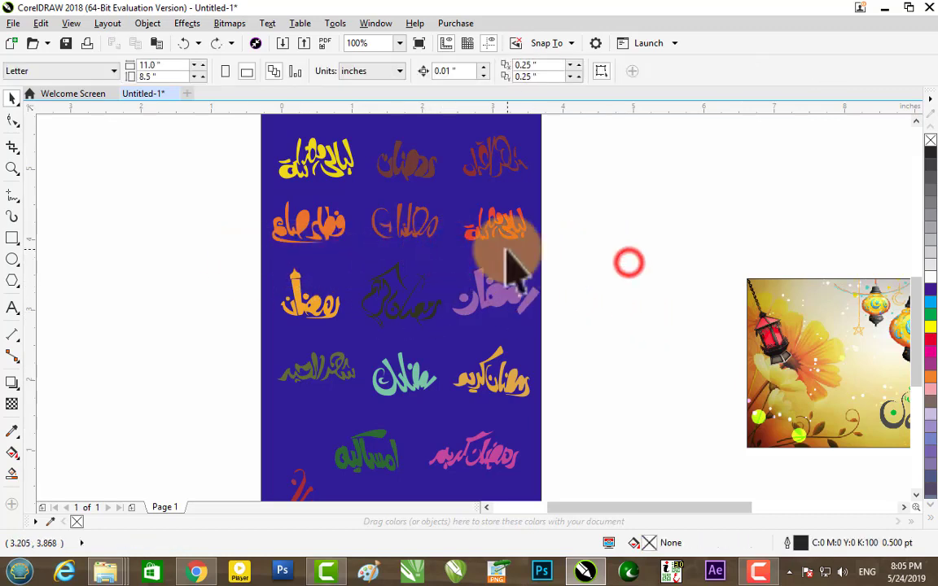
left_click(513, 257)
right_click(513, 256)
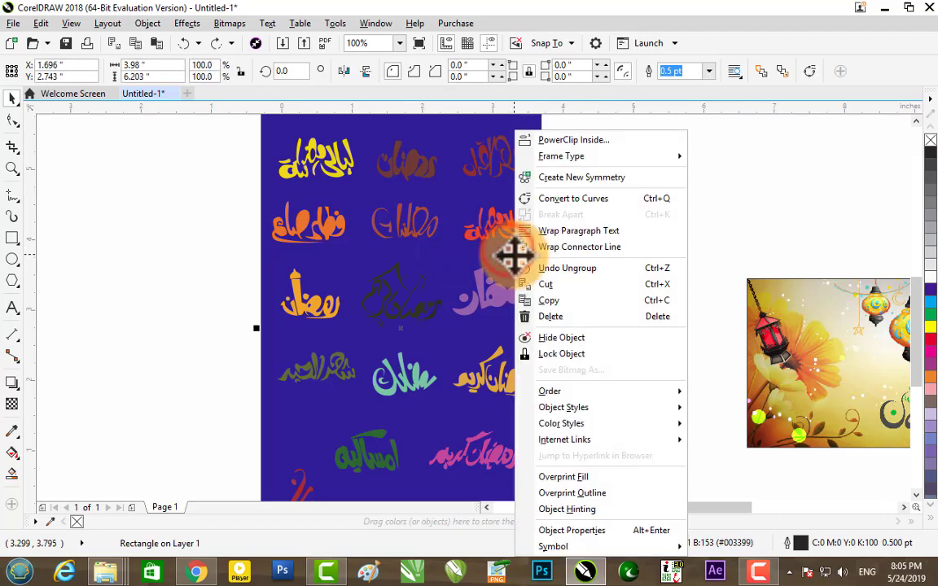
left_click(570, 355)
left_click(626, 309)
Marquee-select the dark central calligraphy and drag it beside the blue sheet.
left_click_drag(454, 255, 362, 336)
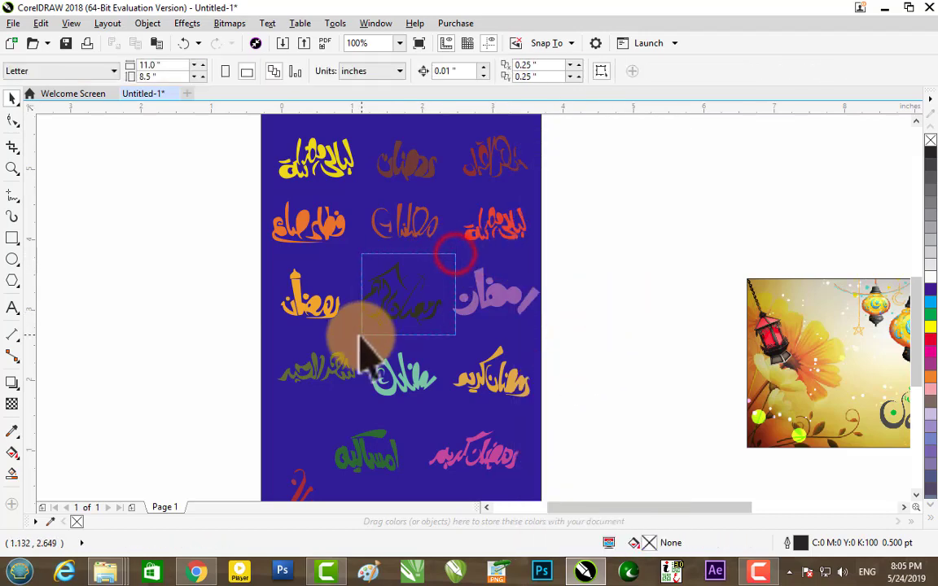
left_click_drag(408, 308, 643, 306)
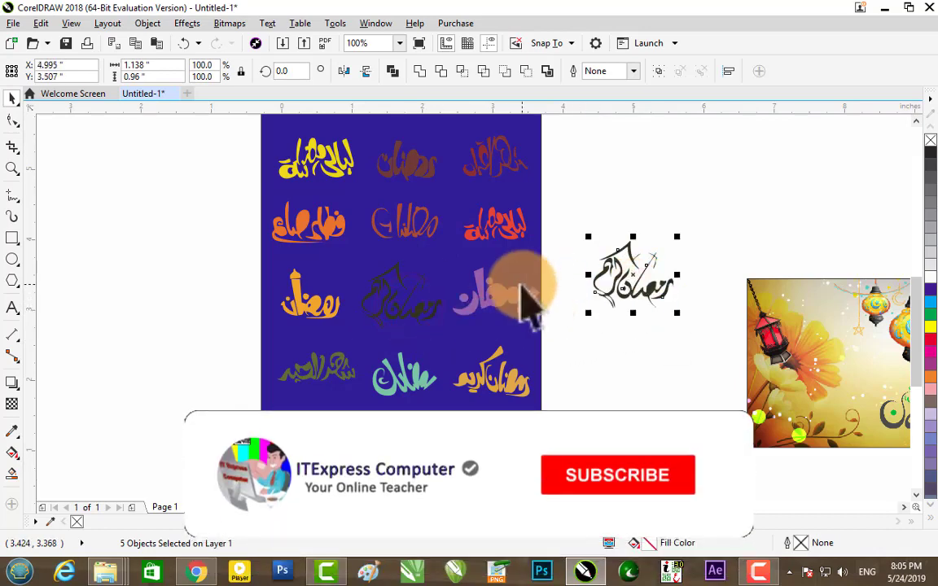
scroll(529, 306, "down", 2)
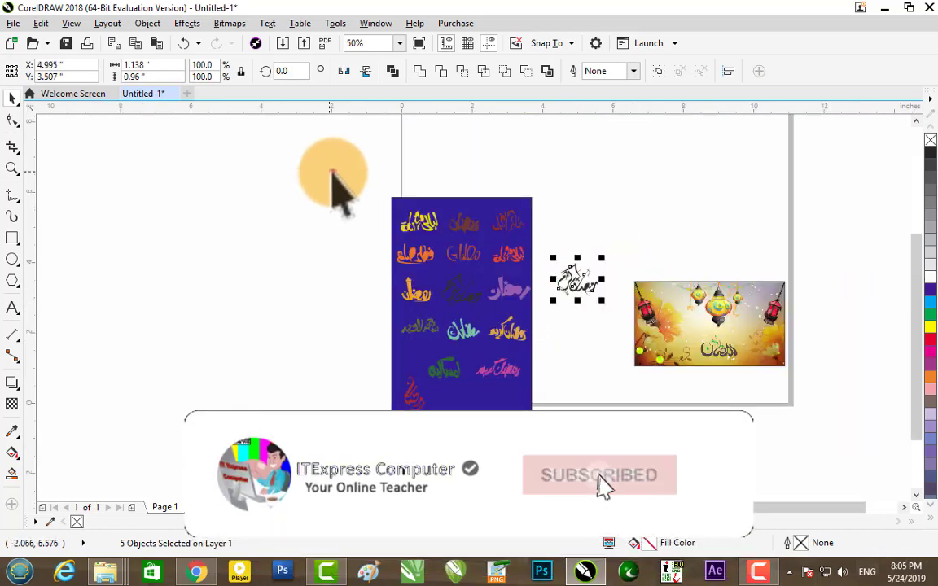
Delete the sheet's other calligraphy, then unlock and delete the blue rectangle.
left_click_drag(331, 172, 542, 410)
key("Delete")
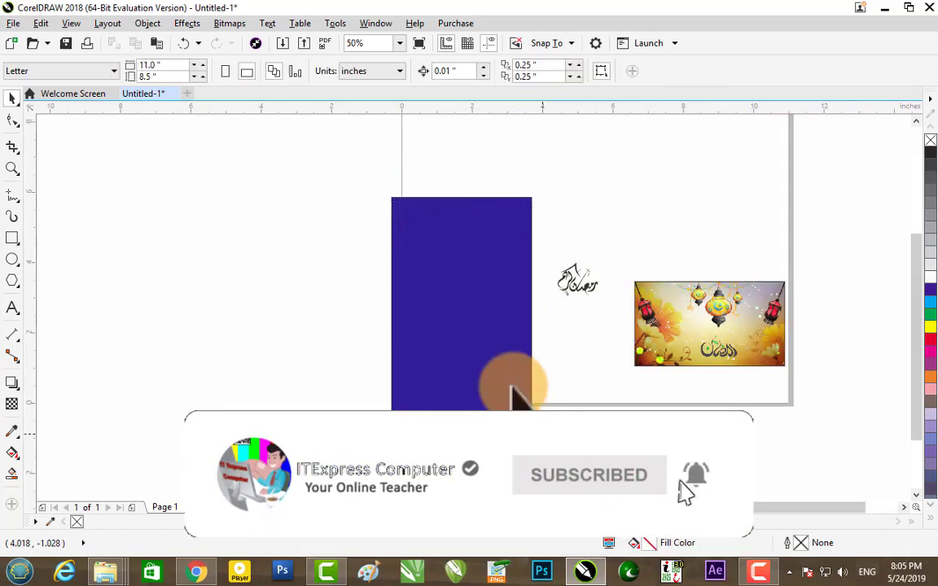
right_click(491, 356)
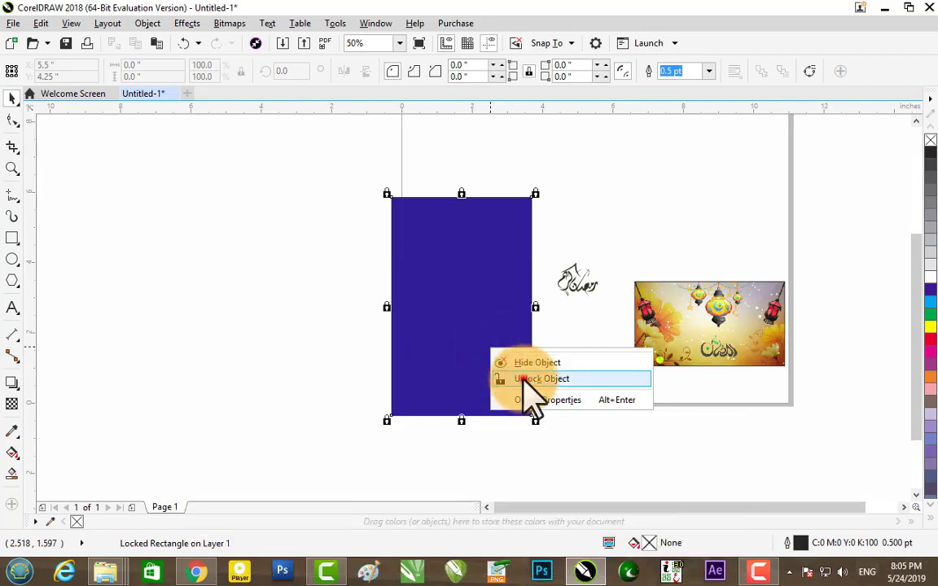
left_click(533, 379)
key("Delete")
Move the five calligraphy pieces and enlarge them to 800.8% on the page.
left_click(716, 361)
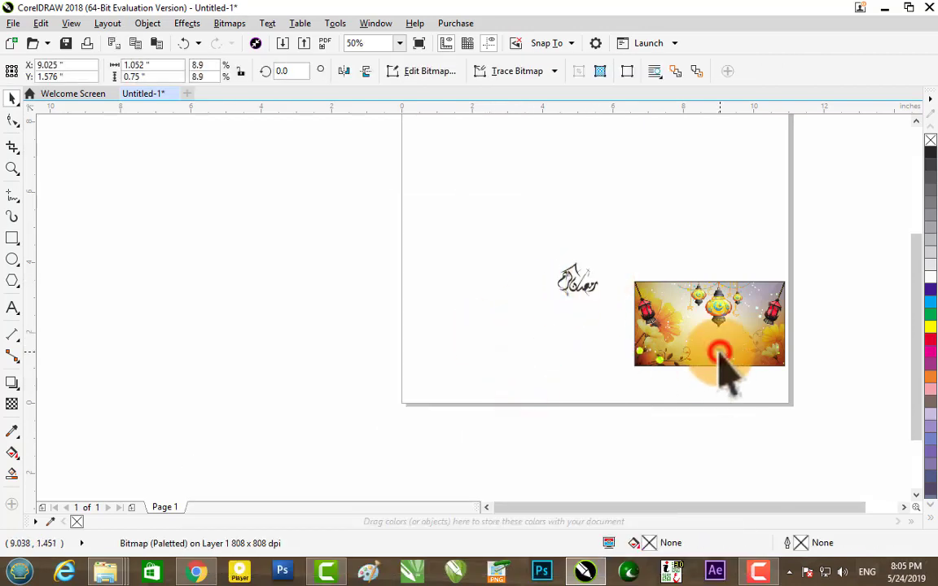
left_click_drag(618, 253, 521, 330)
mouse_move(579, 287)
left_mouse_down()
mouse_move(509, 340)
mouse_move(598, 262)
left_mouse_up()
left_click(614, 253)
left_click(540, 386)
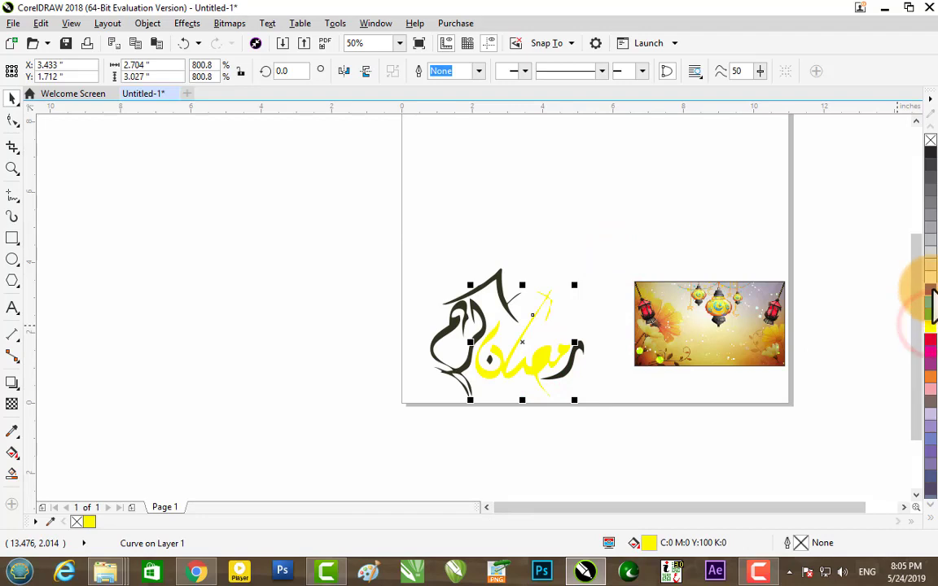
Turn the small dark stroke piece purple.
left_click(670, 224)
left_click(579, 348)
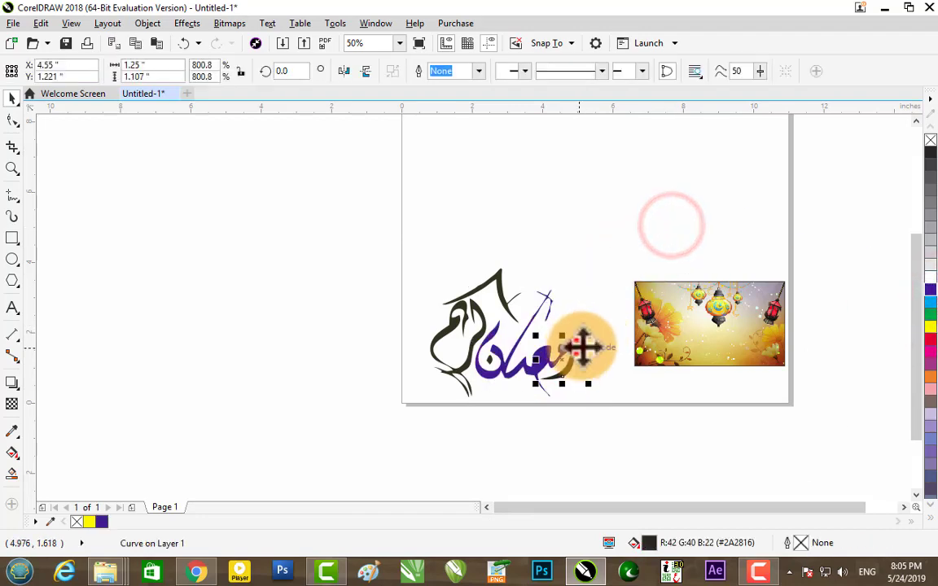
left_click(929, 281)
left_click(639, 231)
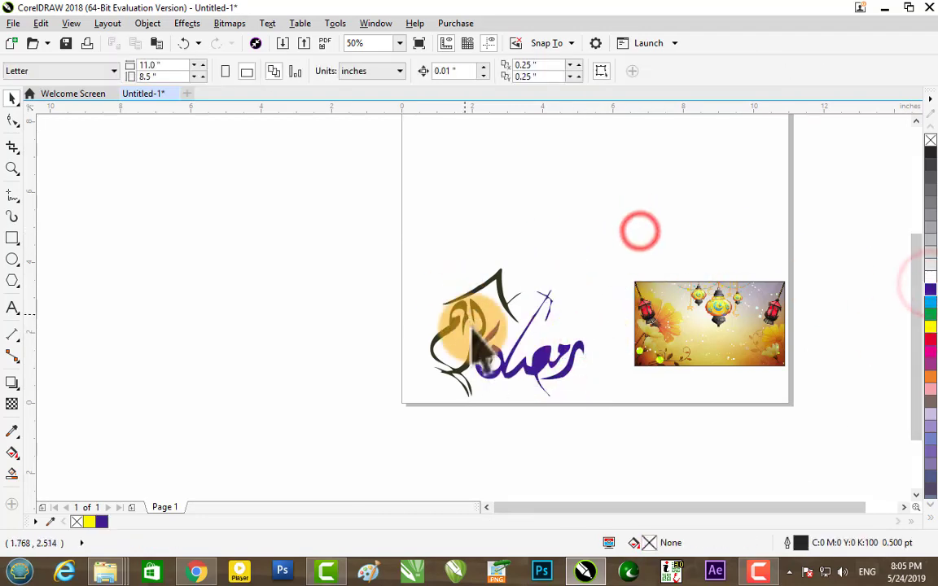
Color the left-hand word and the top stroke crimson.
left_click(486, 321)
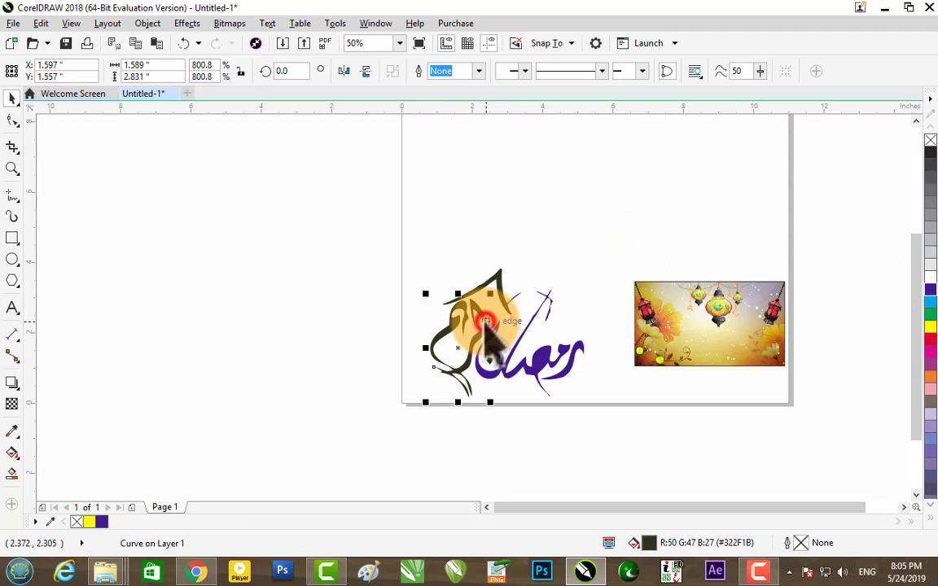
left_click(930, 339)
left_click(493, 279)
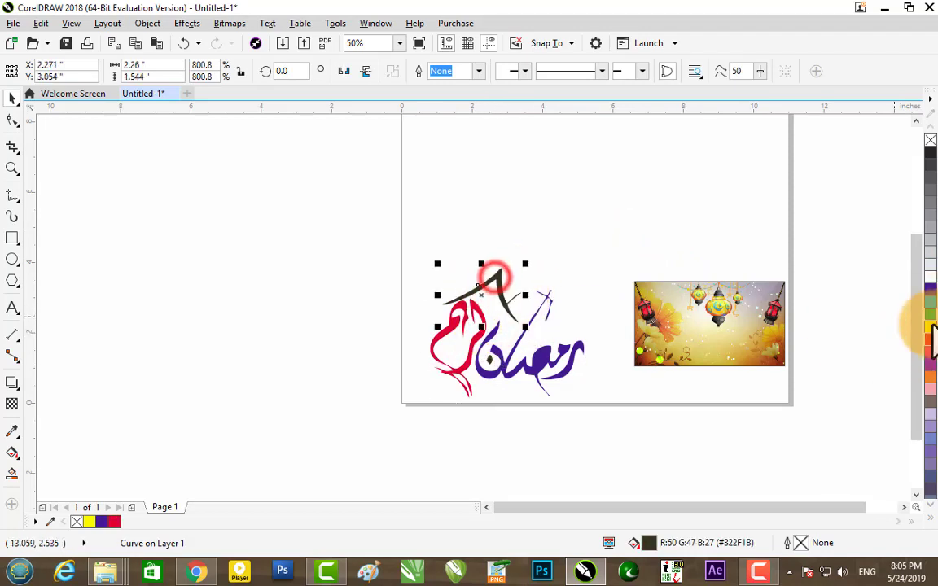
left_click(928, 340)
left_click(636, 217)
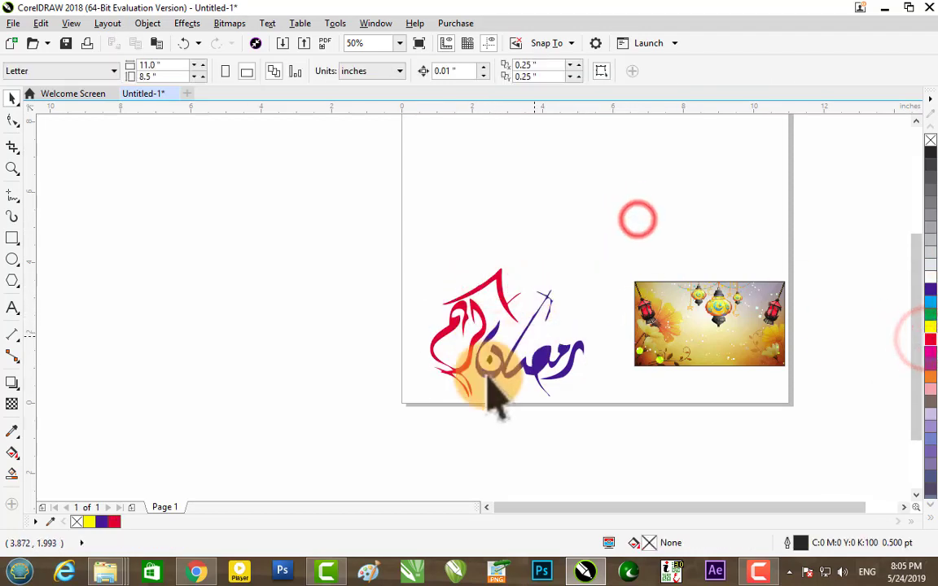
left_click(490, 359)
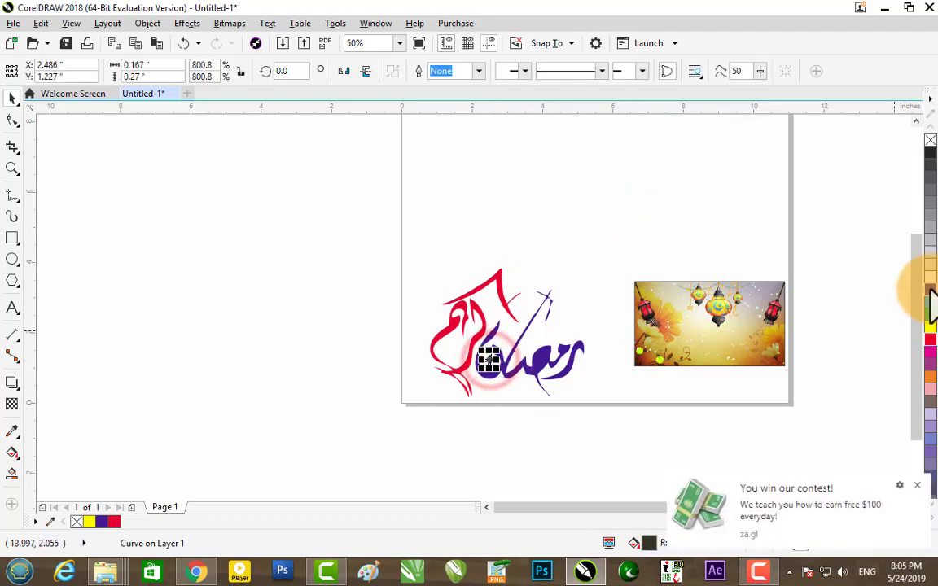
left_click(657, 209)
Move the five calligraphy pieces onto the lantern image, shift them up and enlarge slightly.
left_click_drag(596, 261, 404, 420)
mouse_move(525, 332)
left_mouse_down()
mouse_move(802, 308)
mouse_move(746, 320)
left_mouse_up()
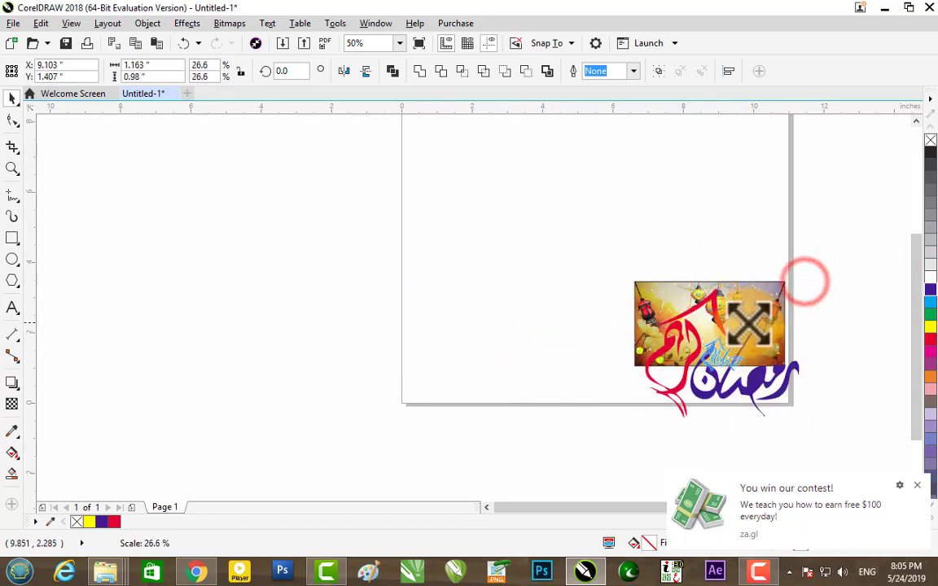
scroll(716, 342, "up", 2)
left_click_drag(691, 287, 677, 258)
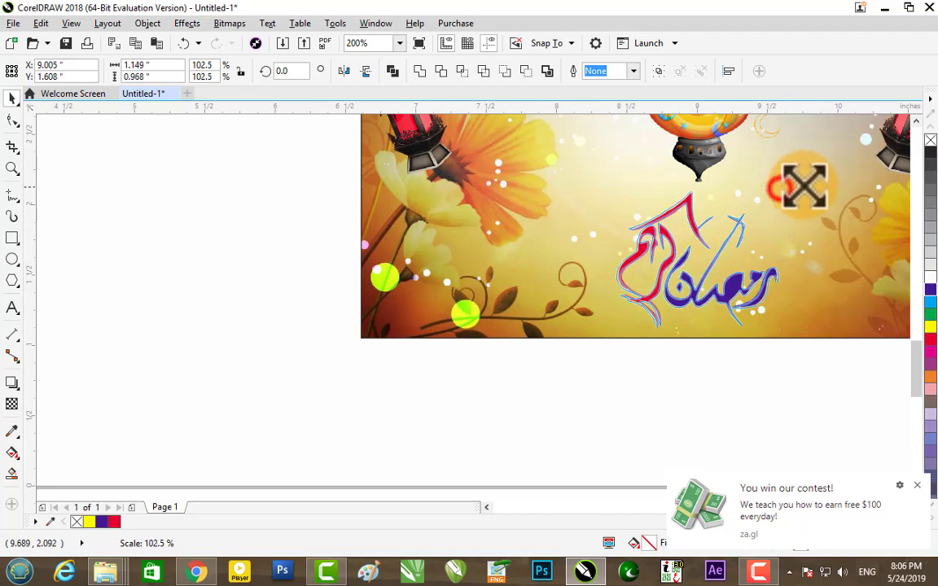
left_click_drag(780, 189, 789, 180)
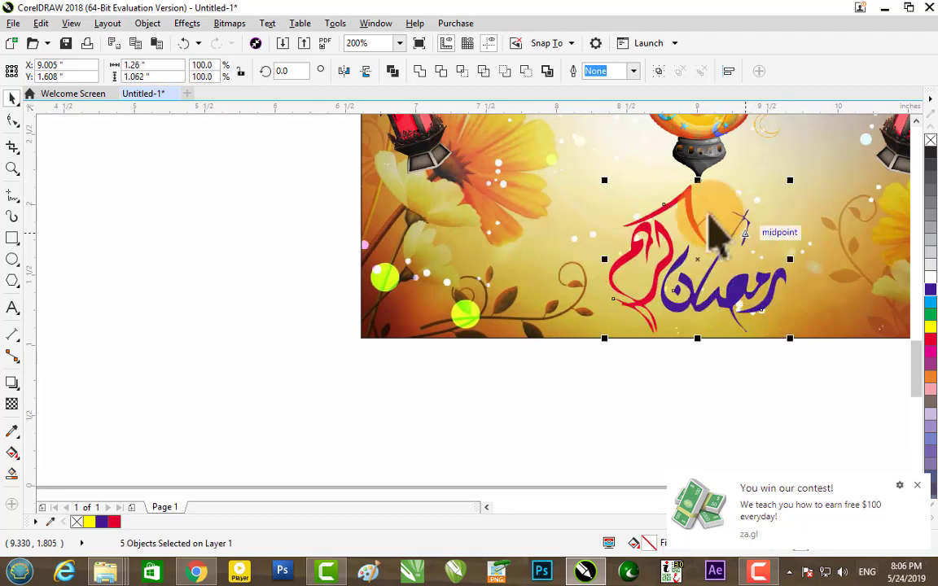
left_click(687, 183)
Edit the PowerClip to adjust the lantern picture's height inside its frame.
left_click(620, 361)
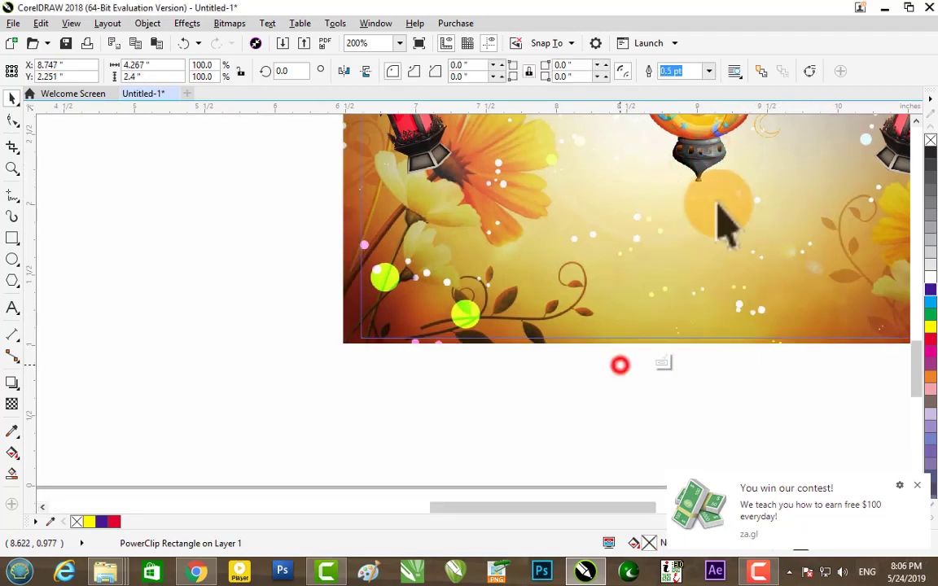
left_click(702, 214)
left_click_drag(682, 189, 684, 168)
left_click(662, 360)
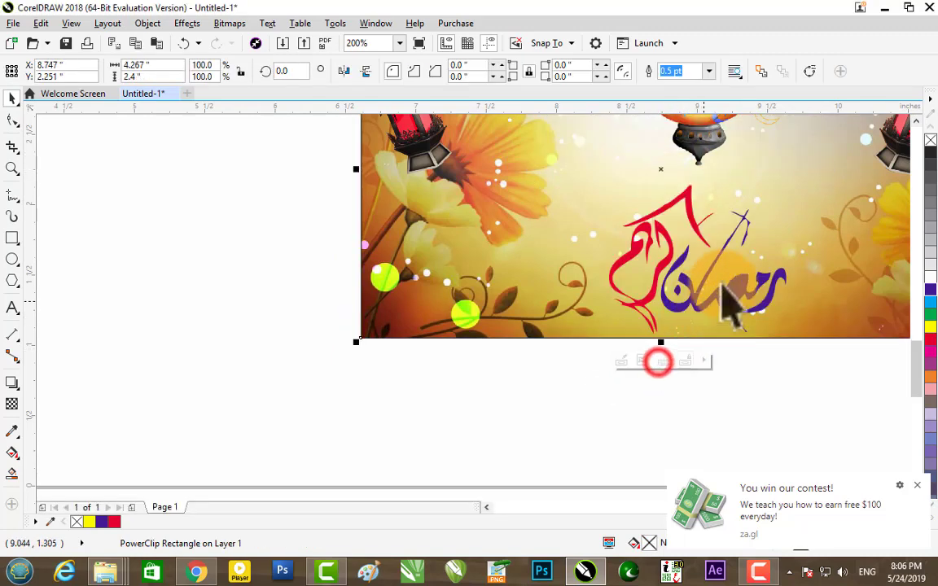
left_click(796, 369)
Group the five calligraphy pieces and bring up their Outline Pen settings.
left_click_drag(824, 377, 593, 184)
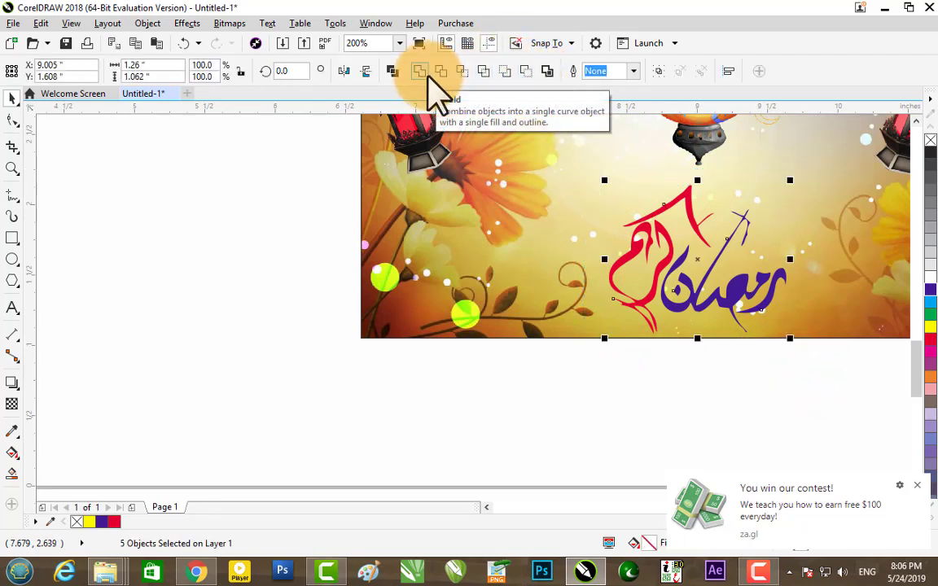
left_click(427, 78)
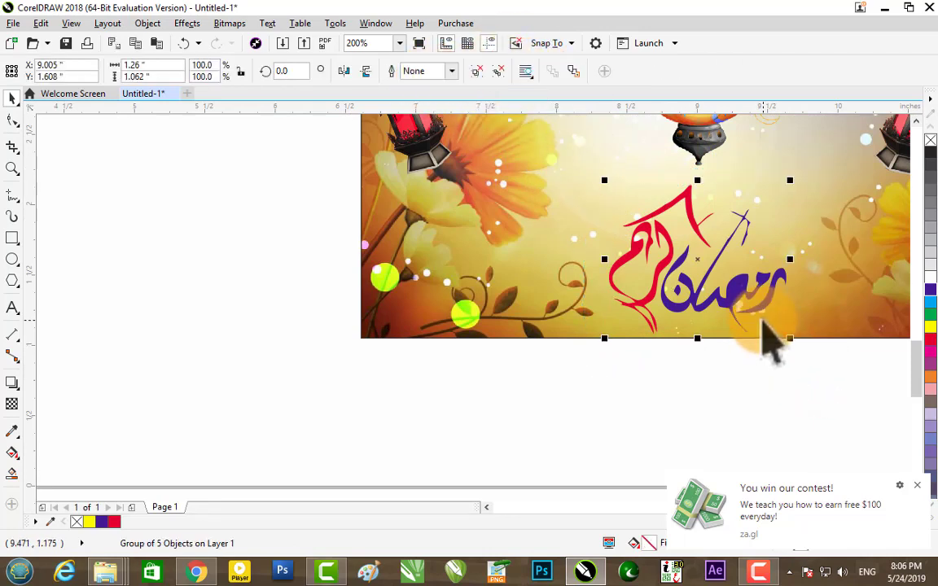
key("F11")
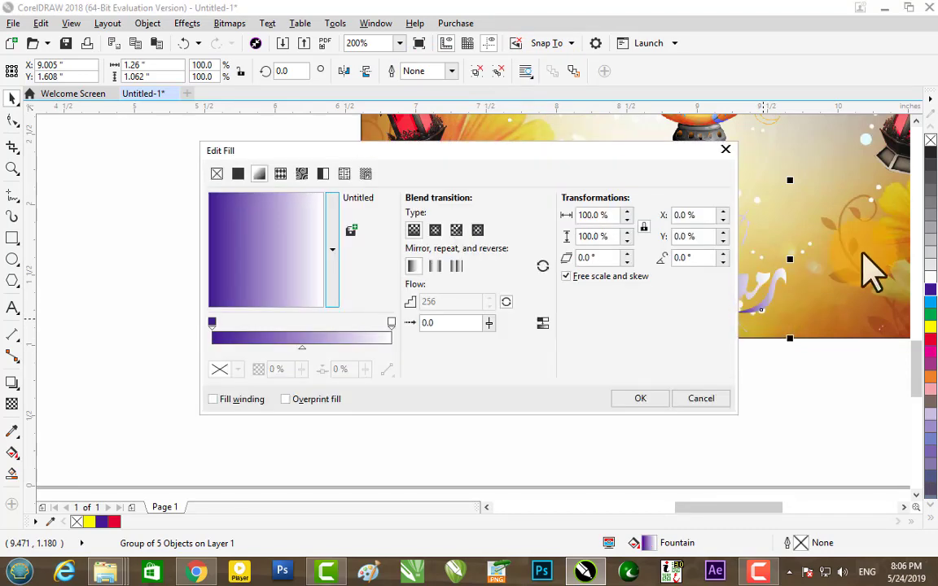
left_click(725, 149)
key("F12")
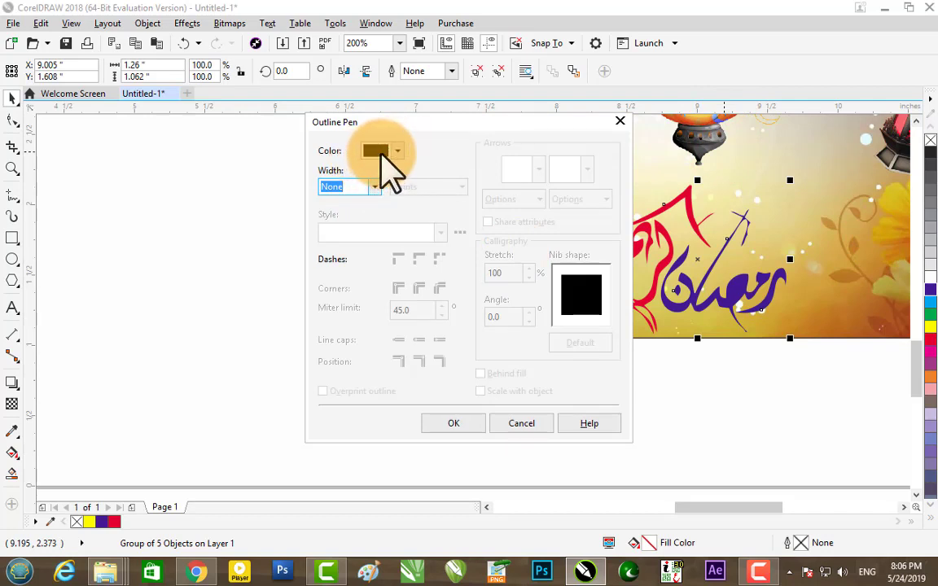
Set the outline width to 1.0 pt and the outline colour to pure white.
left_click(379, 153)
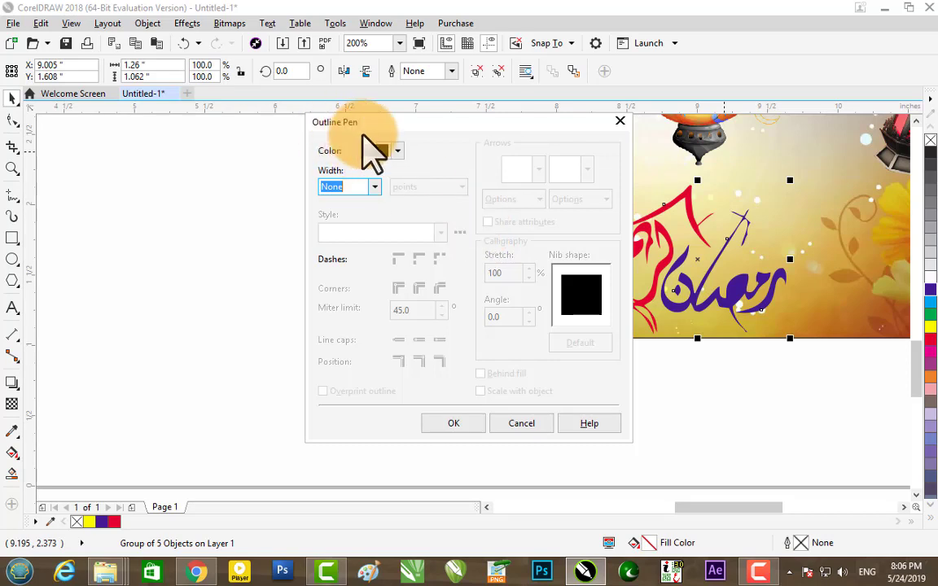
left_click(397, 149)
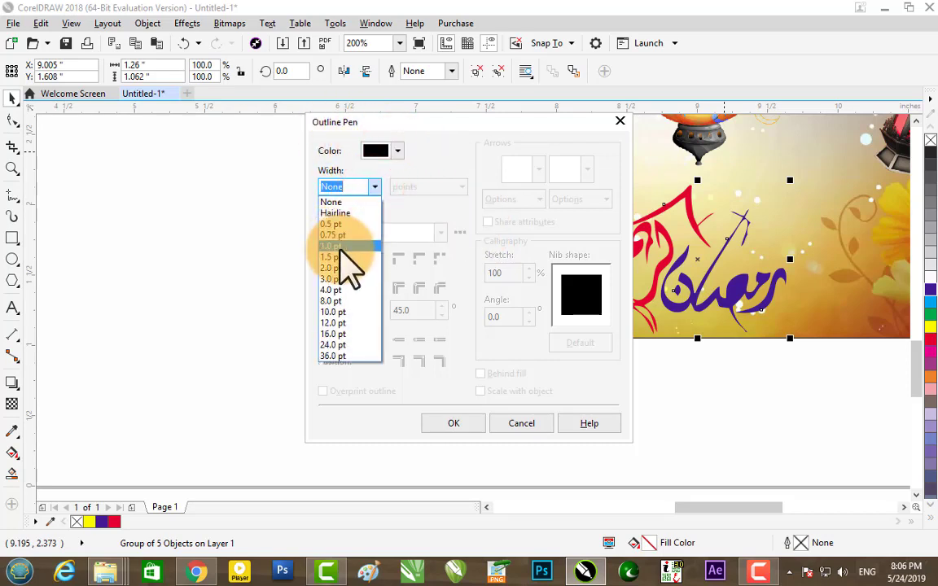
left_click(340, 246)
left_click(397, 152)
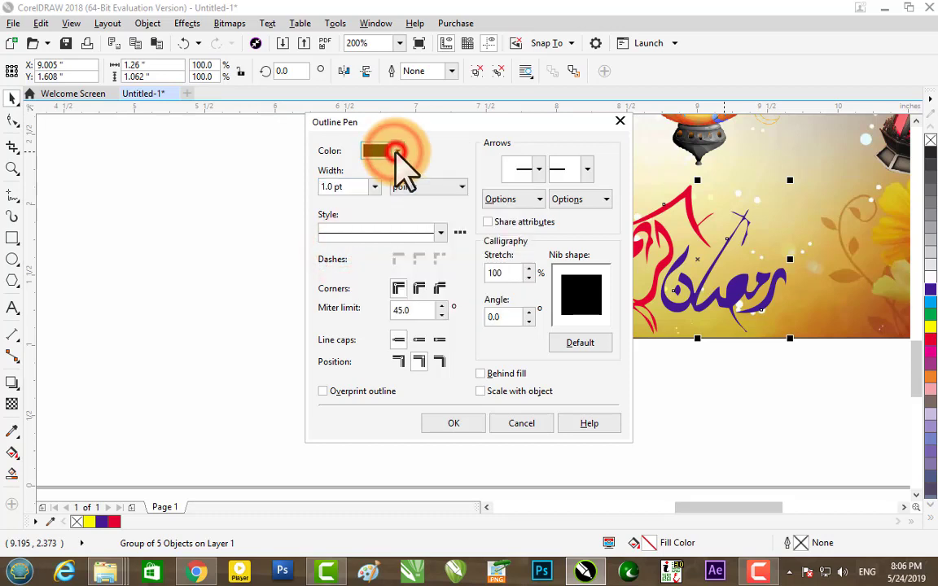
left_click(390, 262)
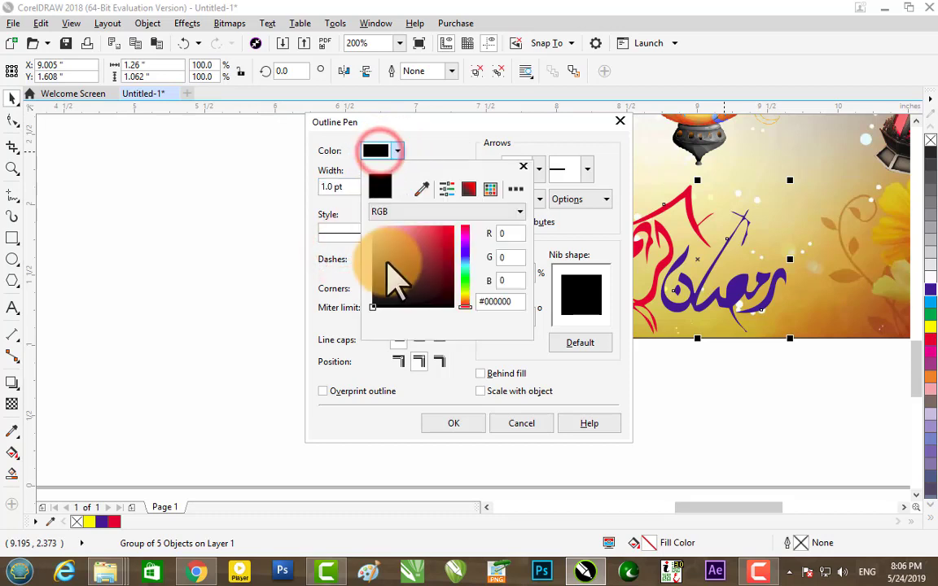
left_click(376, 231)
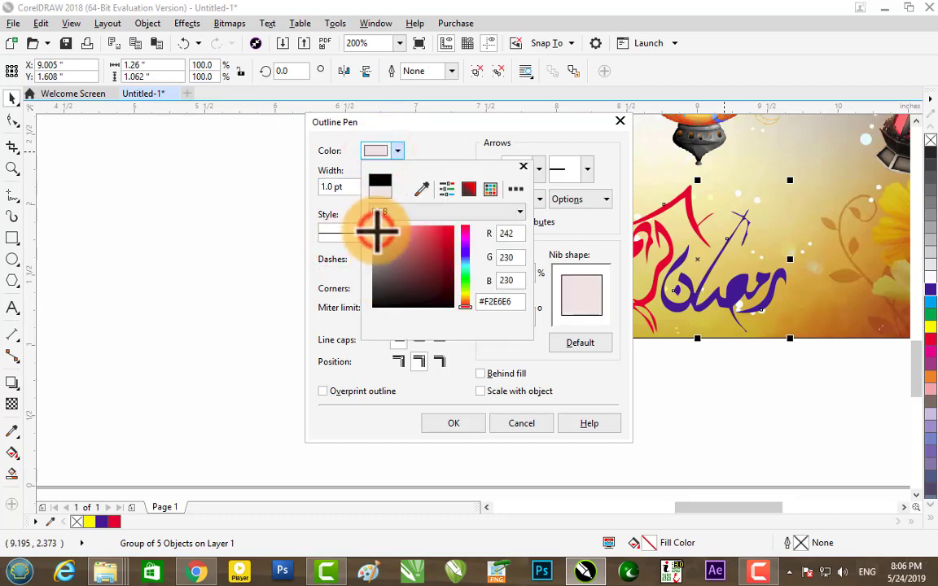
left_click_drag(376, 230, 372, 226)
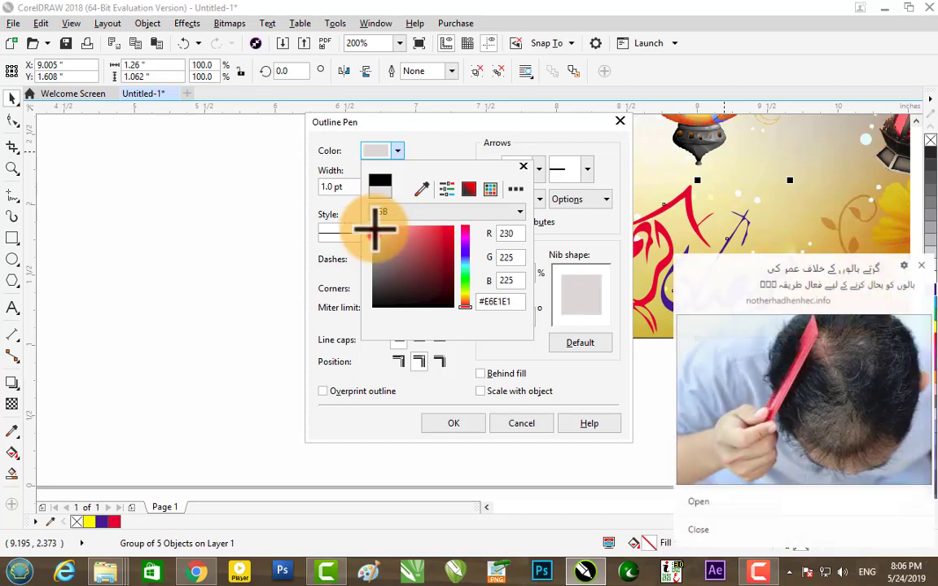
left_click(582, 383)
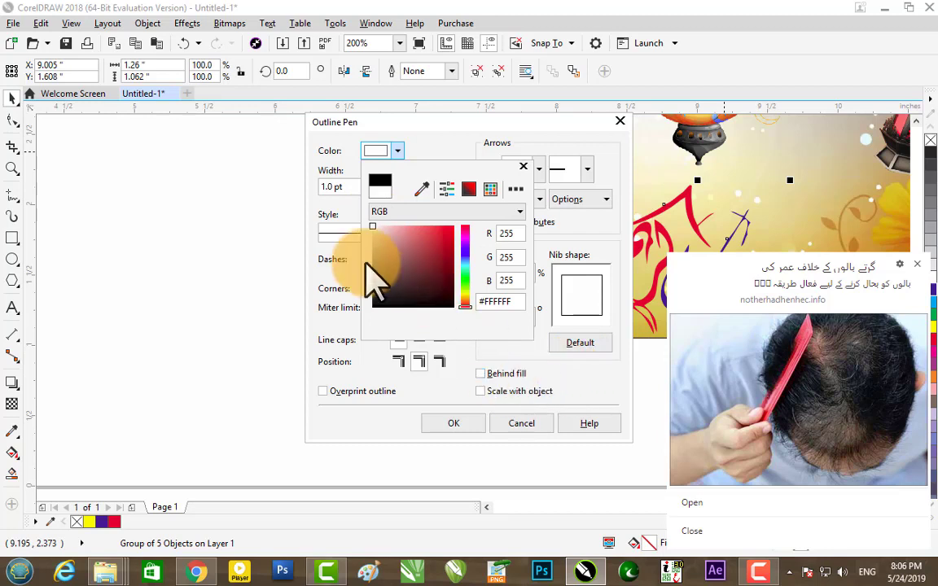
left_click(576, 376)
Use round corners and caps, tick Behind fill and Scale with object, and apply.
left_click(419, 289)
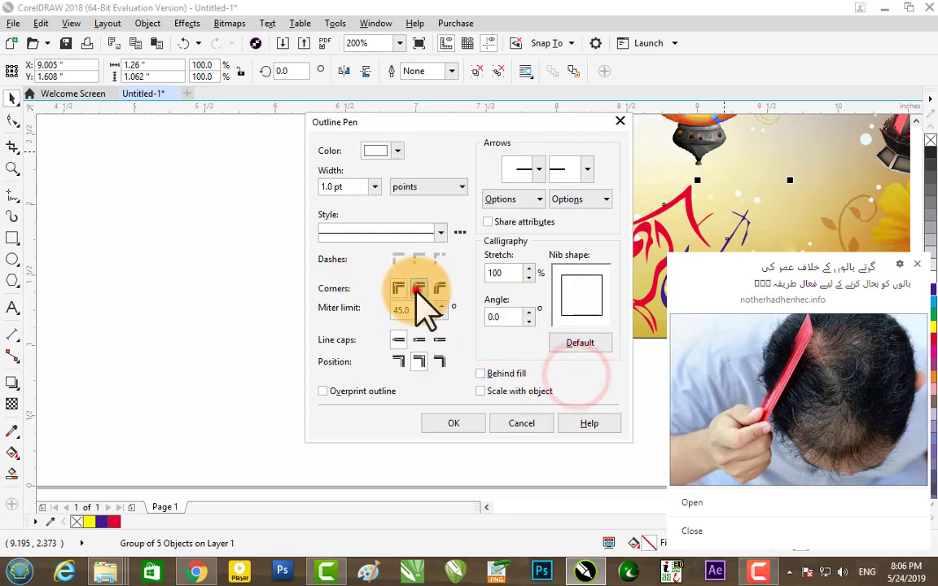
left_click(419, 340)
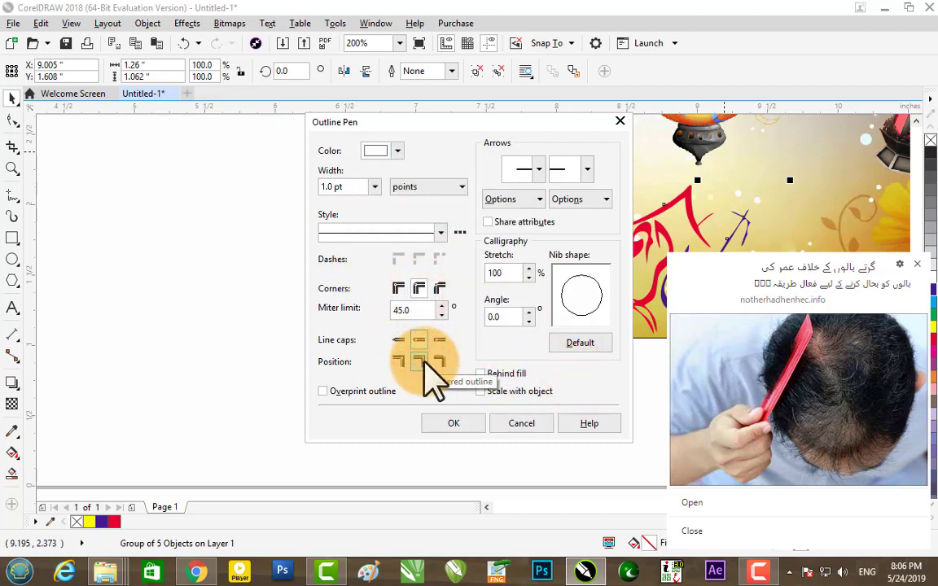
left_click(492, 374)
left_click(494, 391)
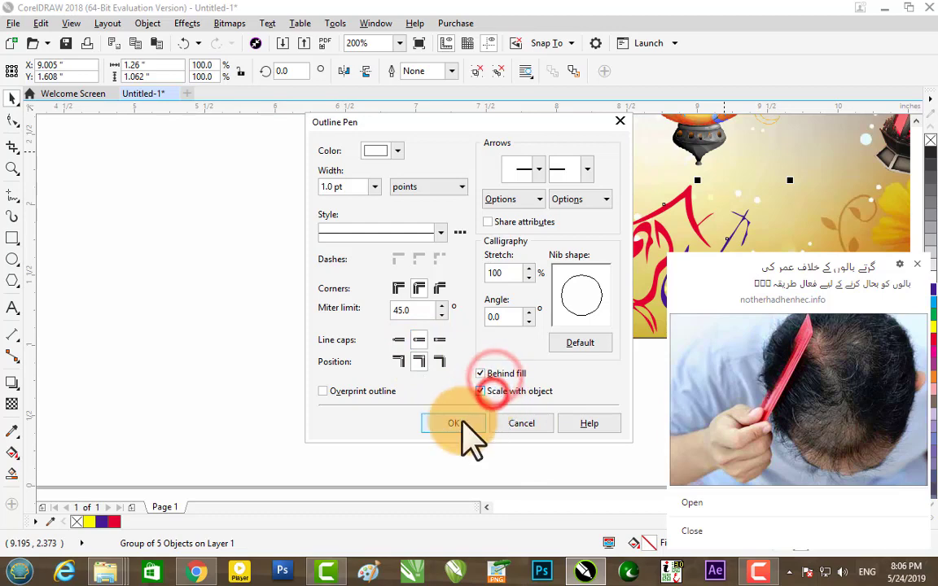
left_click(453, 423)
Dismiss the pop-up advertisements and scroll around the banner.
left_click(917, 263)
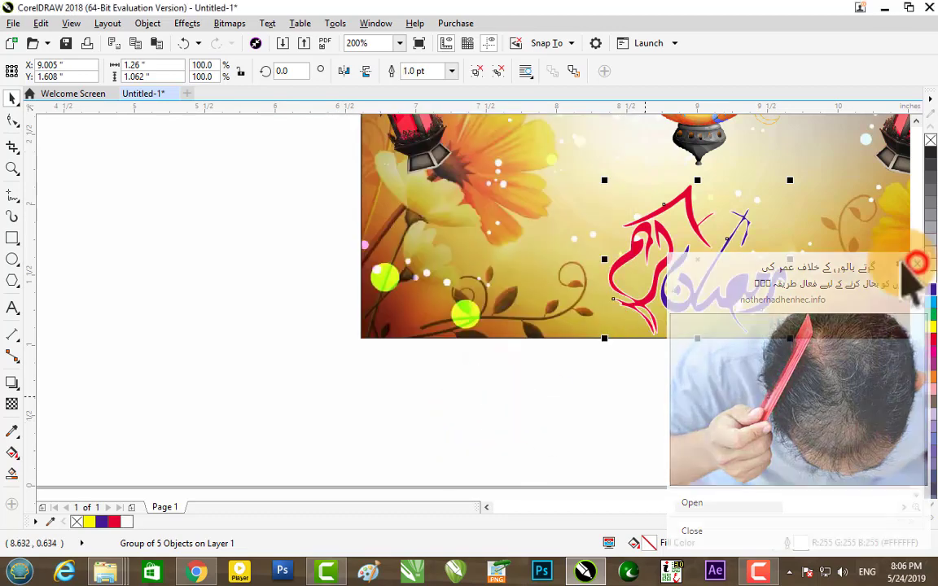
scroll(901, 264, "up", 2)
left_click(918, 265)
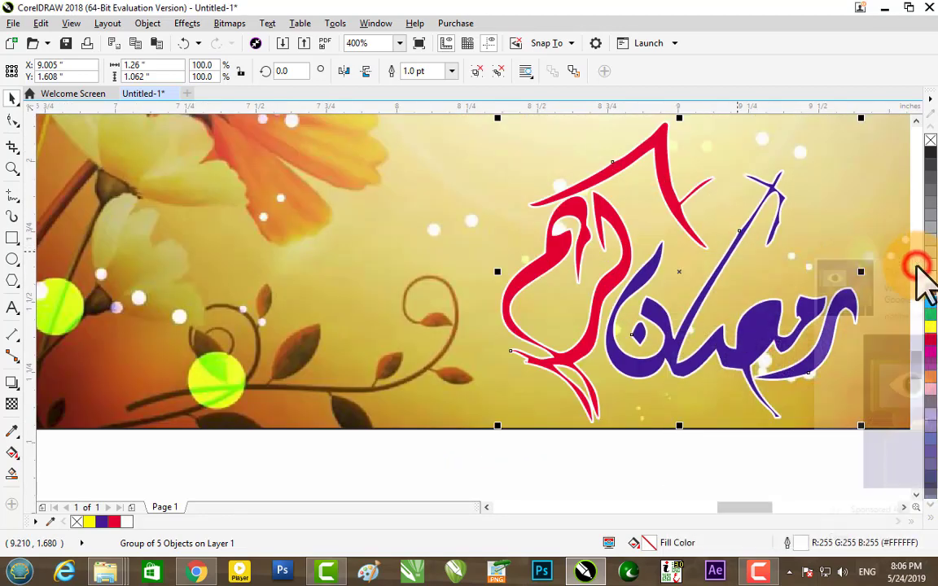
left_click(916, 267)
scroll(806, 301, "up", 1)
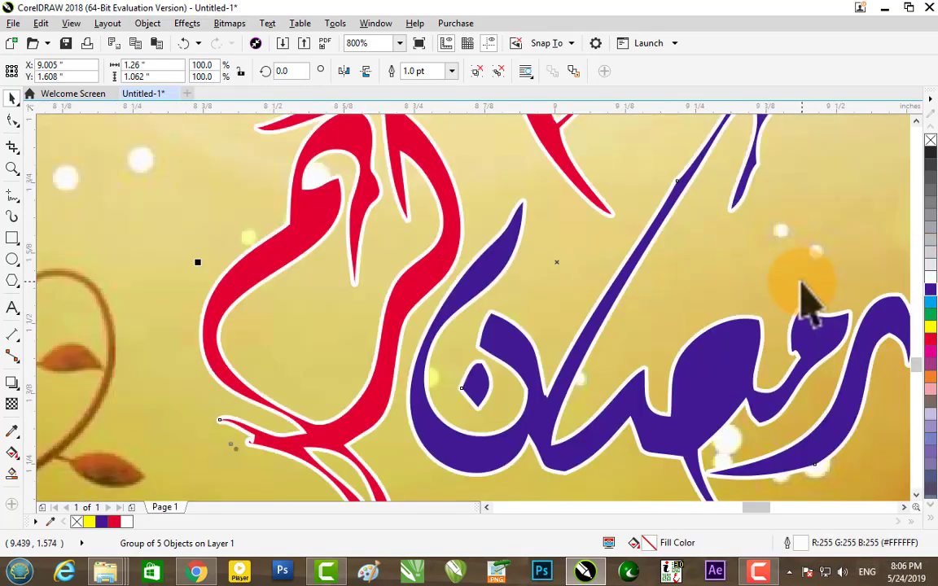
scroll(806, 301, "down", 1)
scroll(798, 281, "down", 1)
scroll(797, 285, "down", 1)
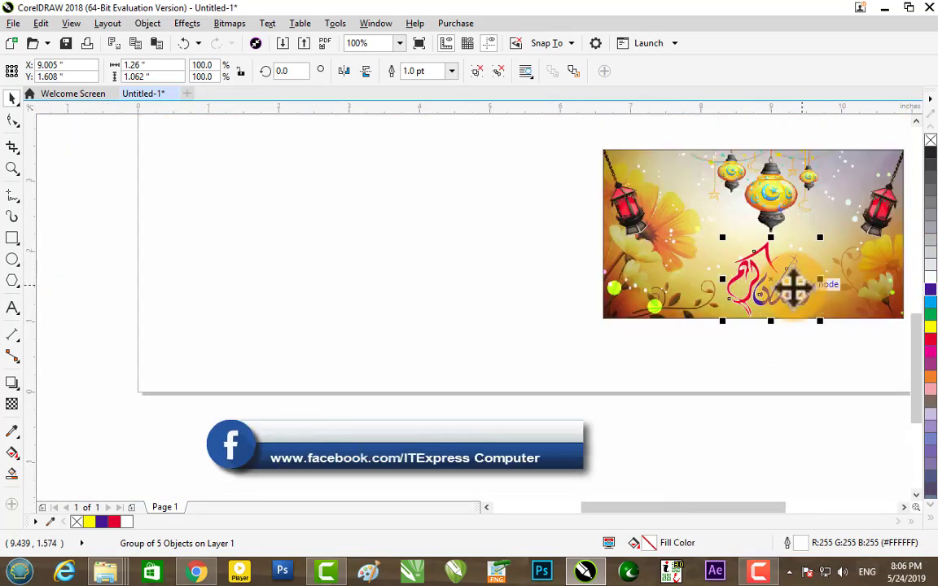
left_click_drag(692, 505, 727, 505)
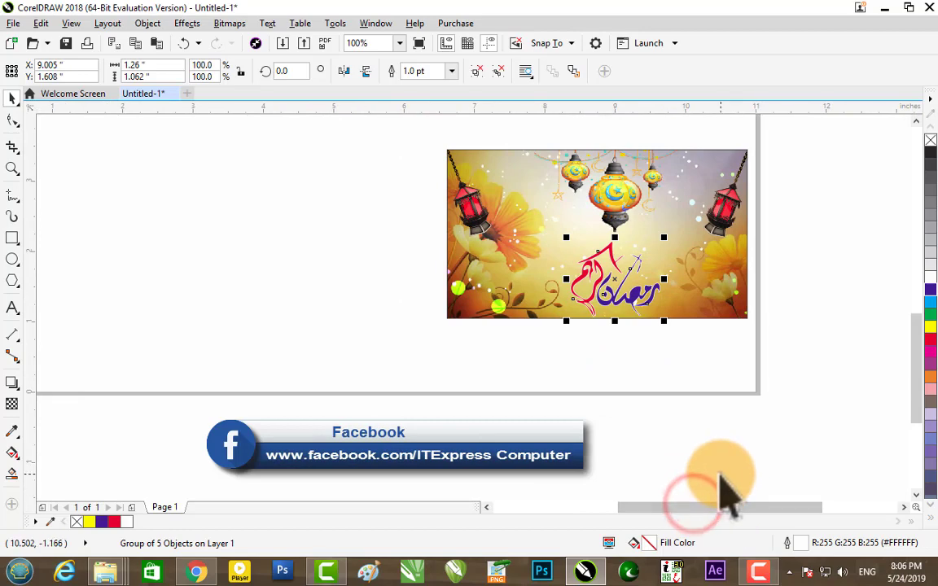
Export the banner to the Desktop as Untitled-1 in JPG format at 80% quality.
key("ctrl+e")
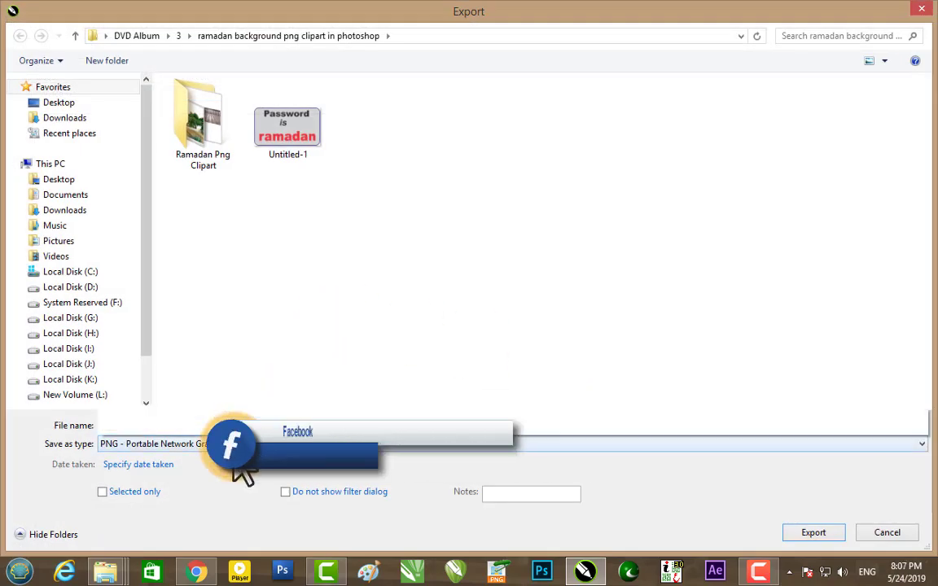
left_click(237, 443)
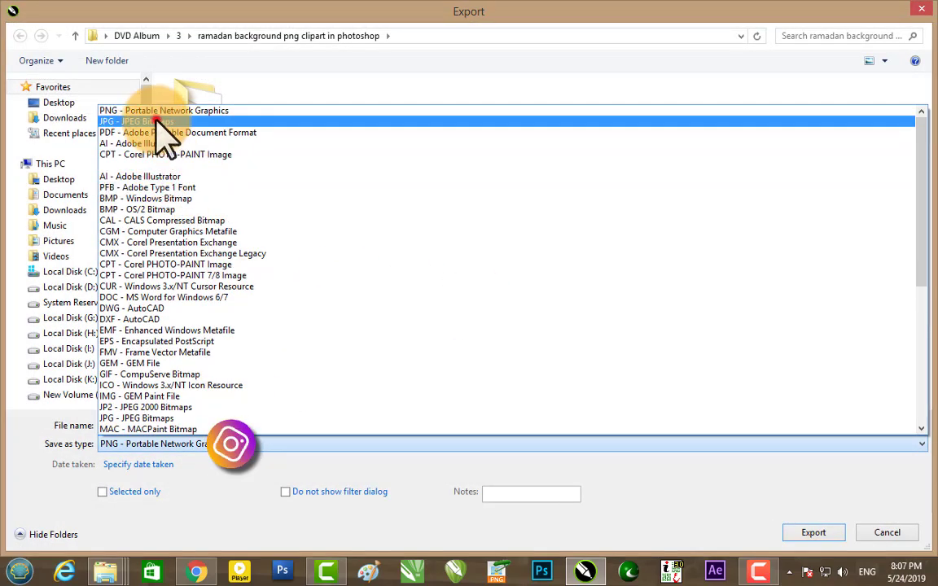
left_click(155, 122)
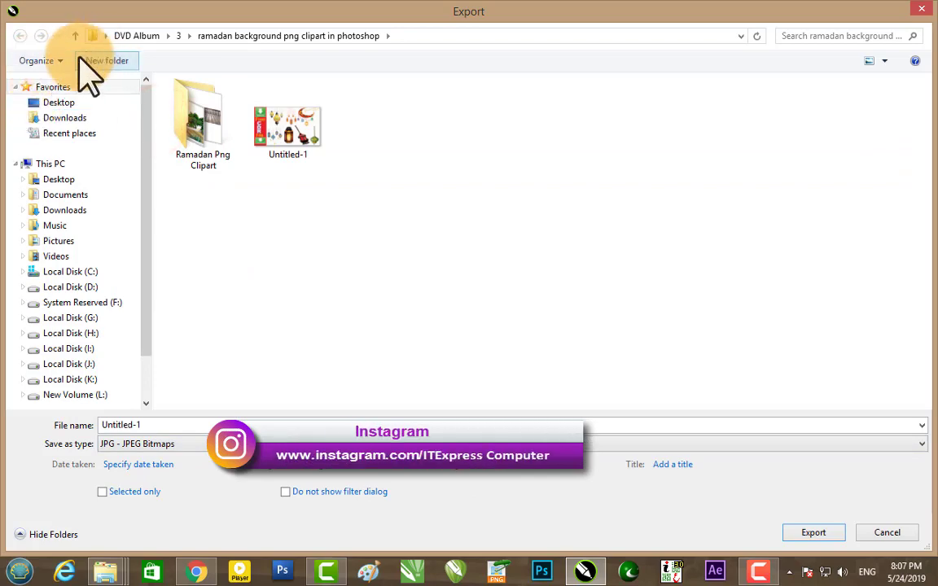
left_click(59, 101)
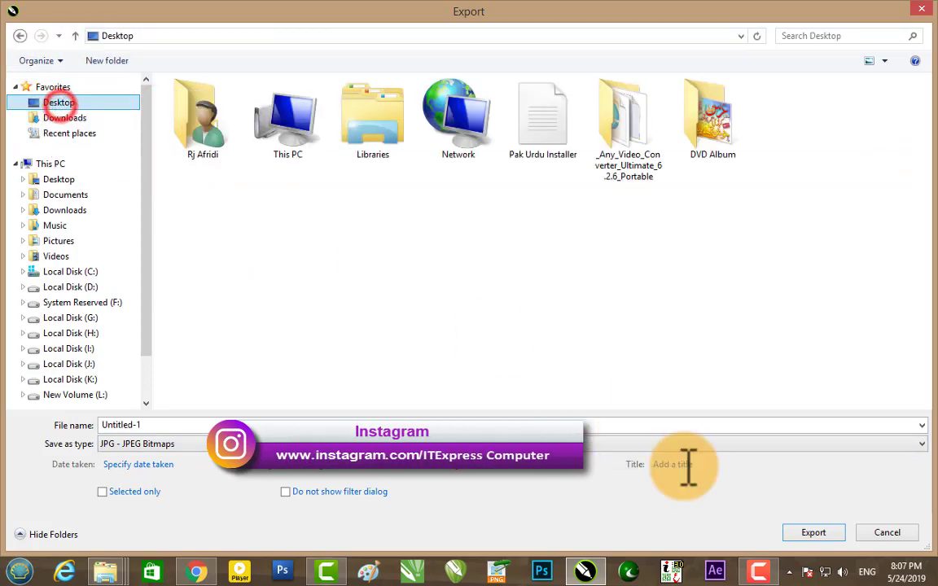
left_click(810, 533)
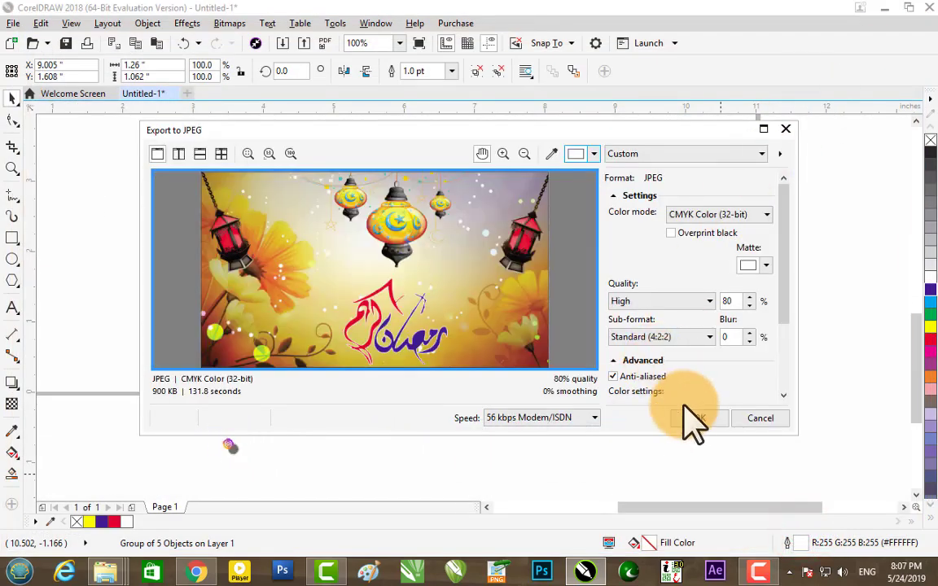
left_click(687, 415)
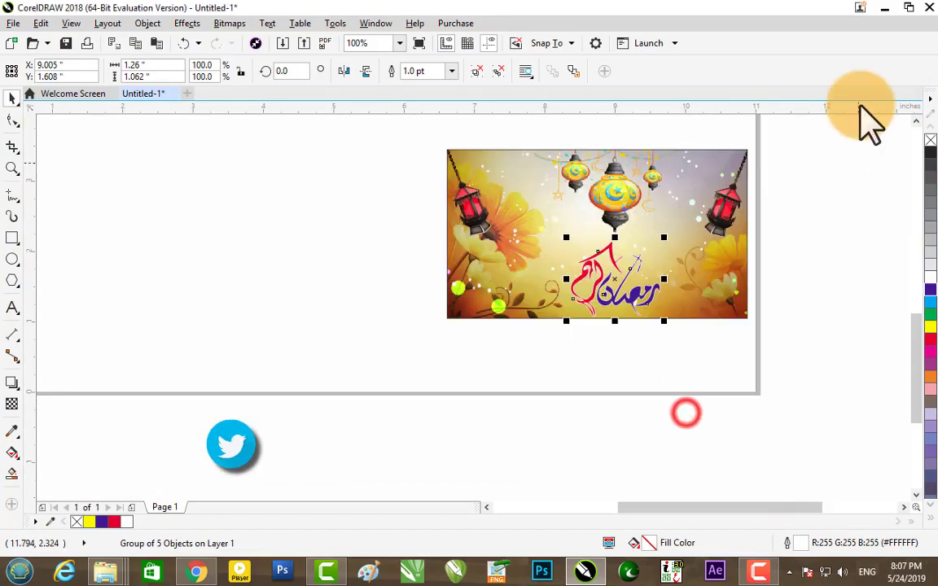
Minimize CorelDRAW and the folder windows, view Untitled-1 in Photo Viewer, then close it.
left_click(884, 7)
left_click(875, 8)
left_click(875, 8)
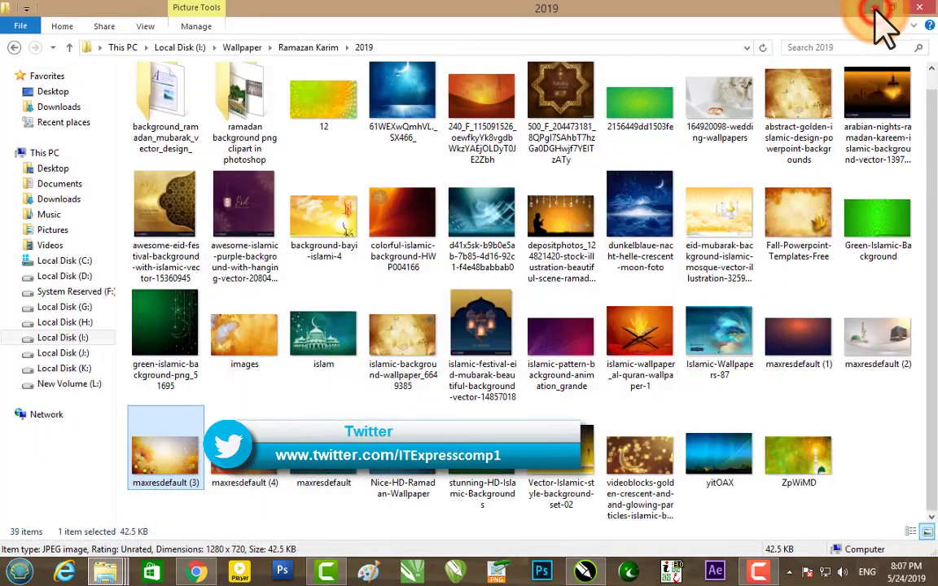
left_click(876, 8)
double_click(345, 284)
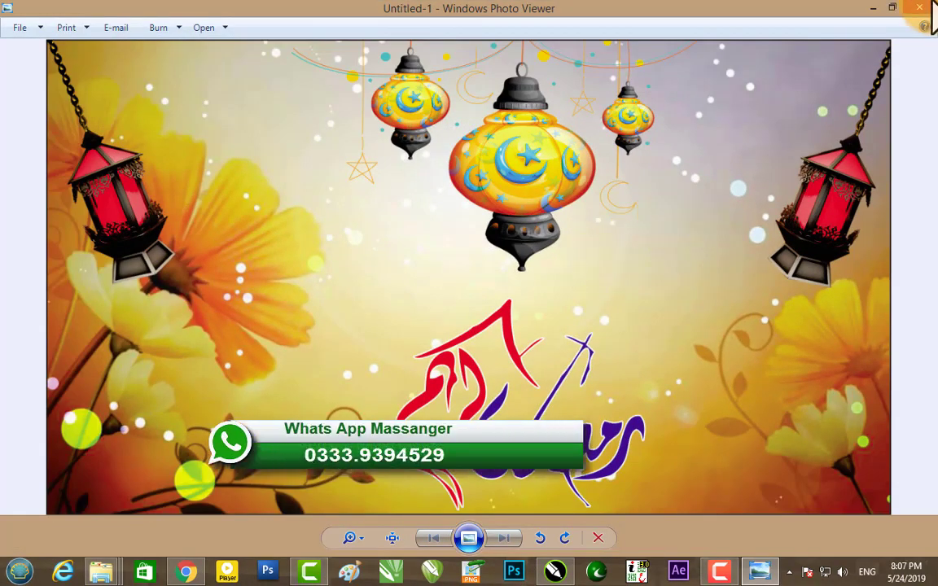
left_click(917, 10)
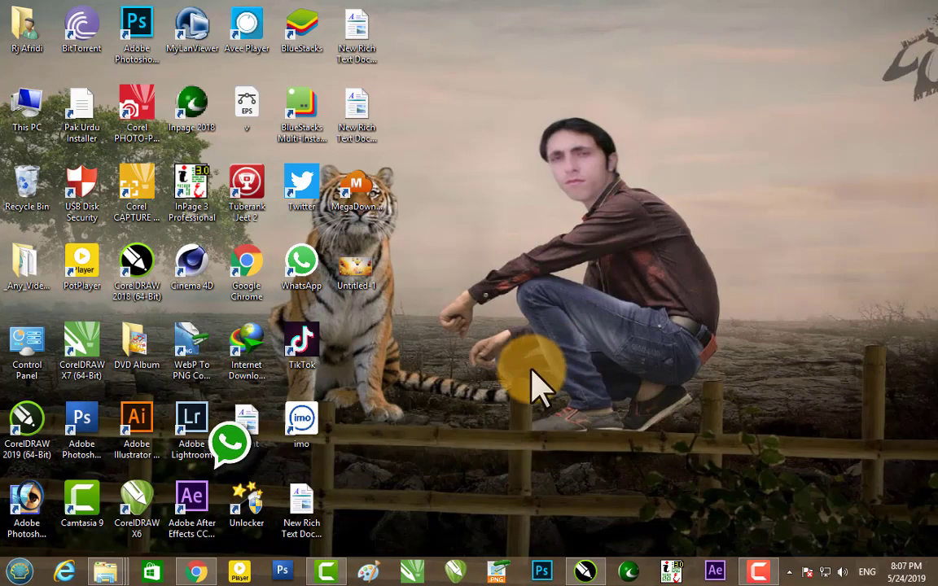
left_click(104, 573)
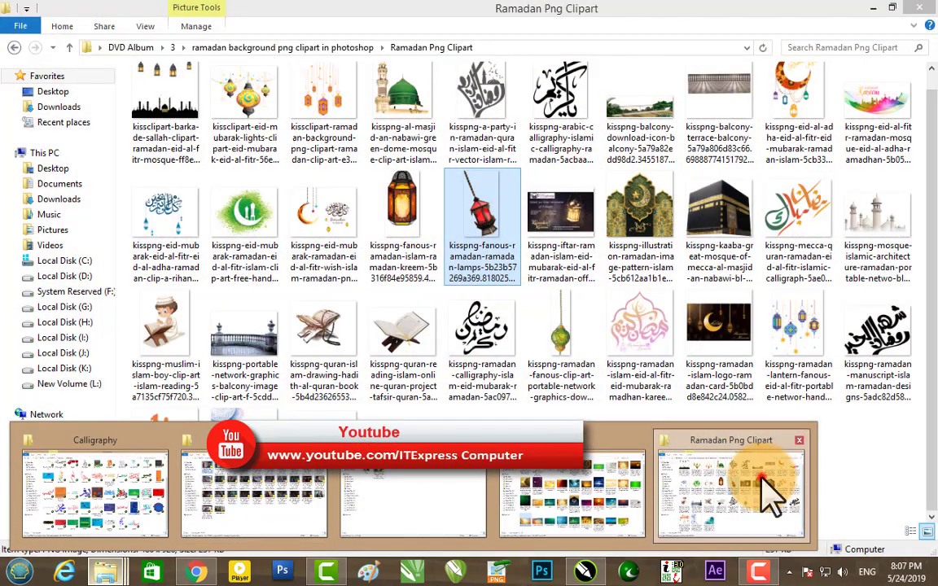
left_click(762, 484)
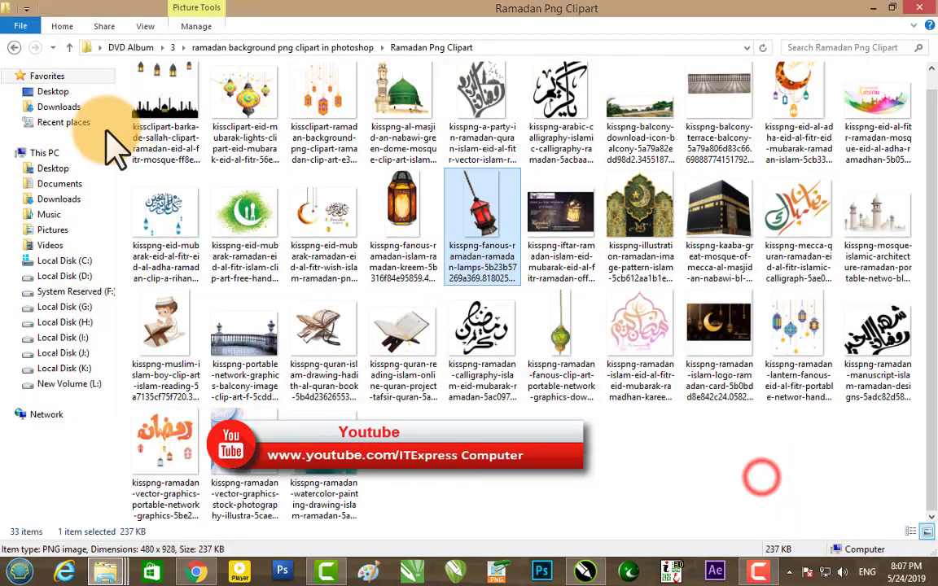
left_click(14, 48)
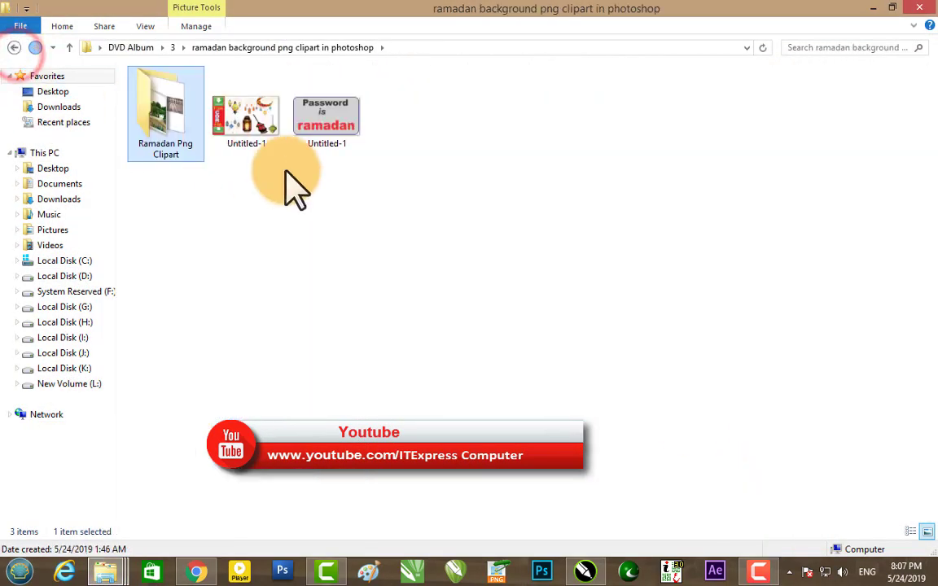
left_click(871, 9)
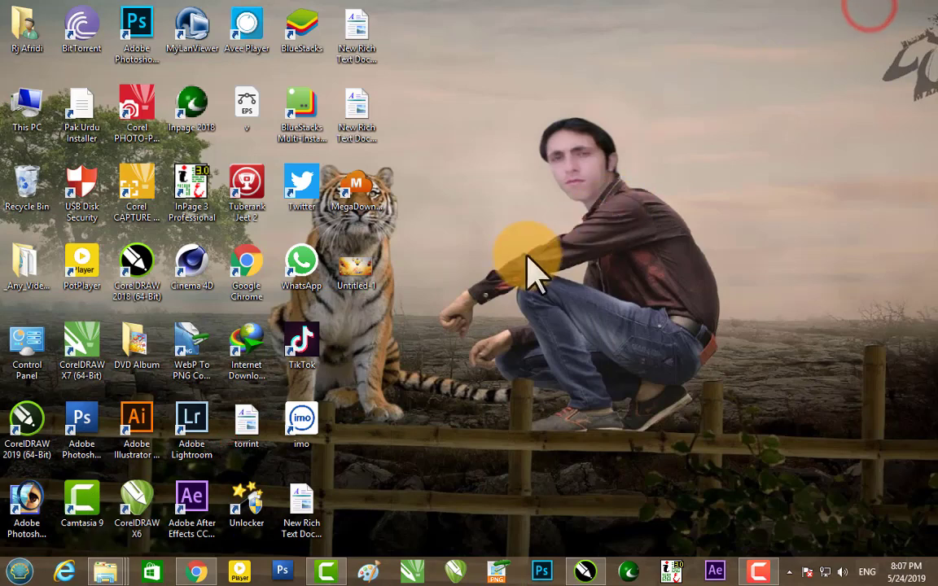